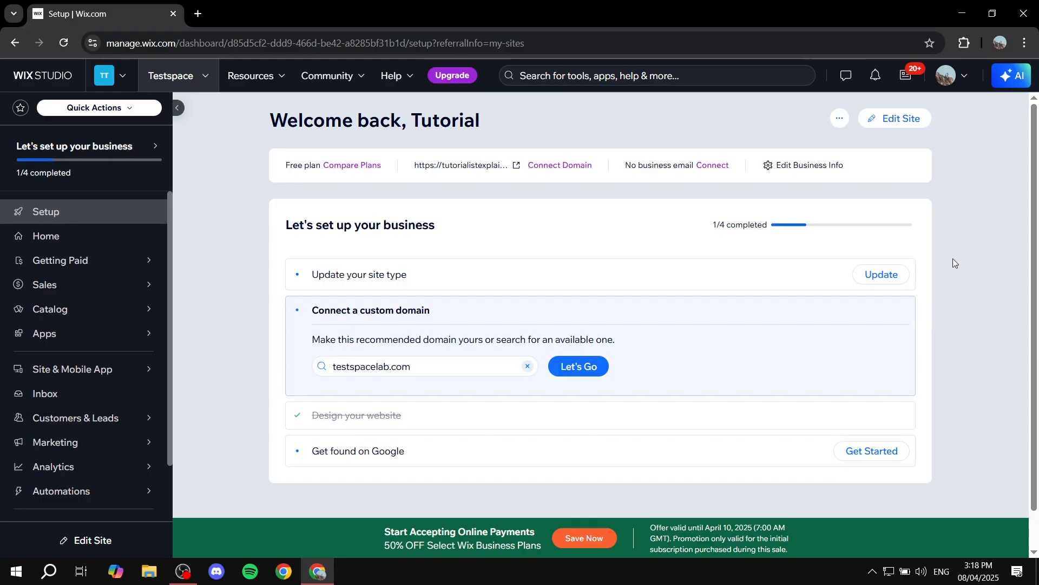
Step: Open the Testspace site in the Wix Editor using the dashboard's Edit Site button
click(878, 120)
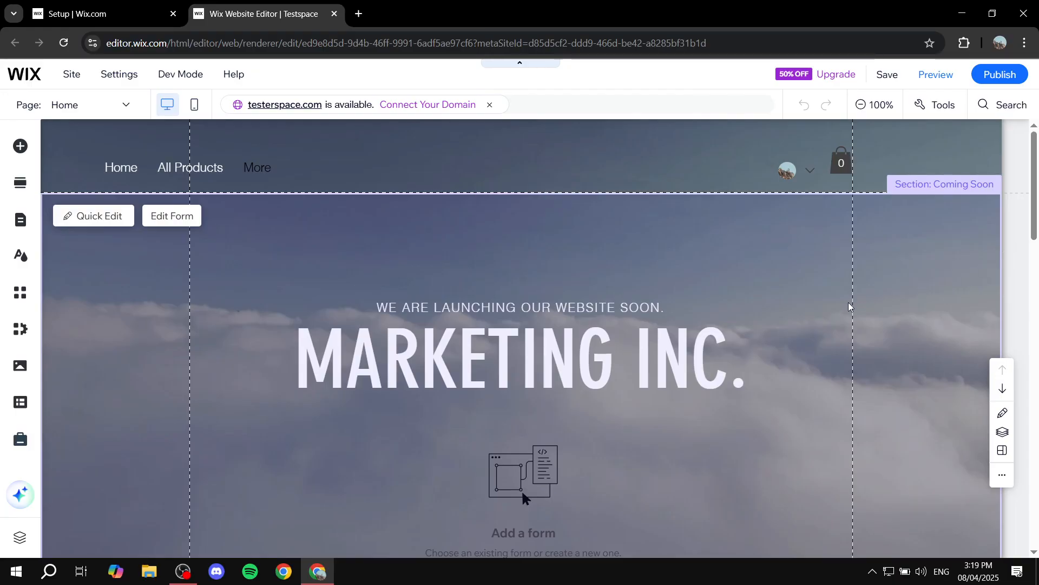
scroll(842, 311, down, 3)
scroll(832, 314, down, 6)
scroll(801, 328, up, 7)
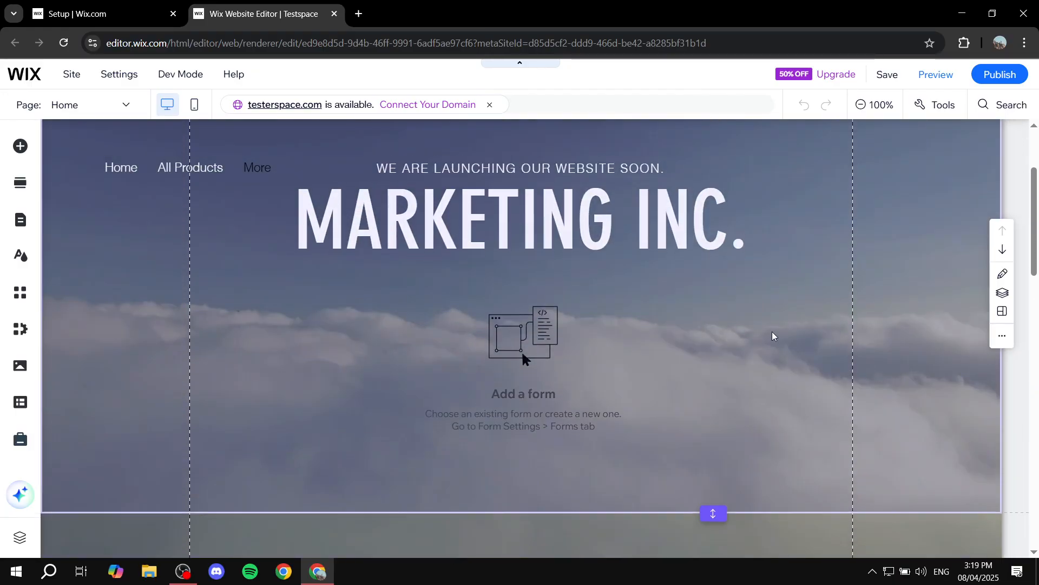
scroll(758, 335, down, 9)
scroll(752, 339, down, 10)
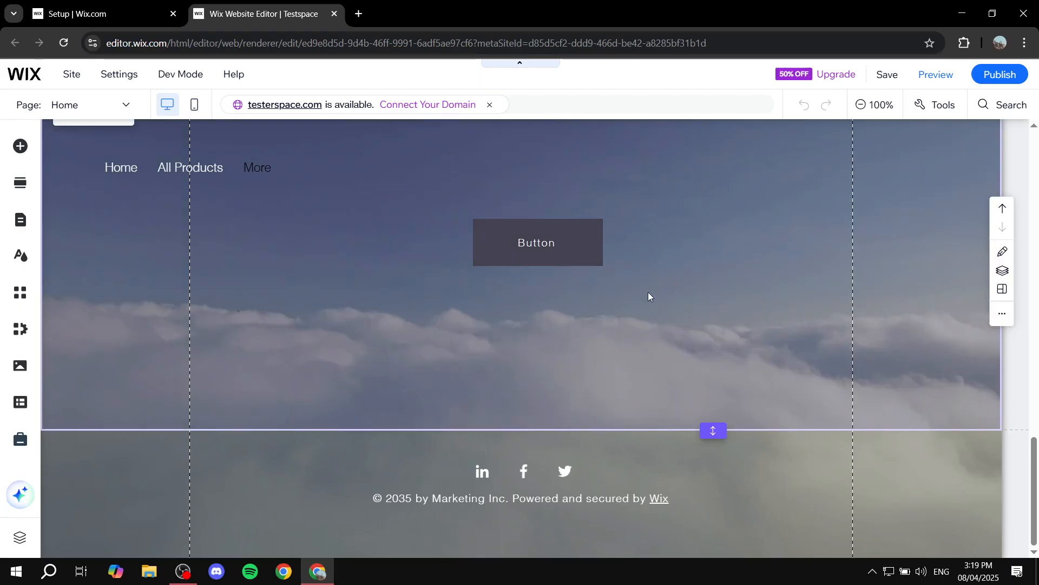
scroll(880, 325, up, 10)
scroll(693, 326, up, 7)
scroll(691, 323, down, 7)
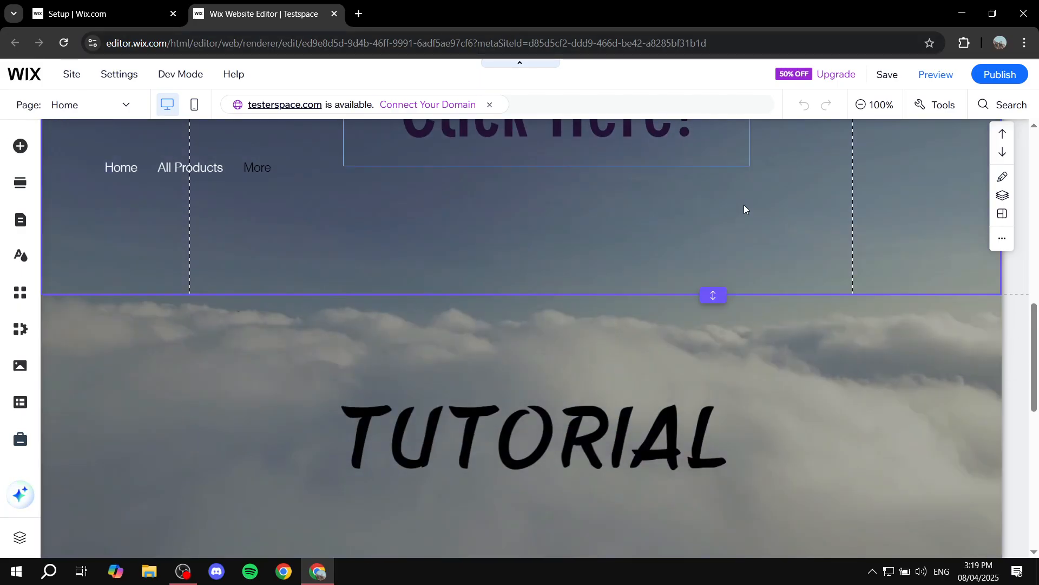
scroll(690, 239, down, 7)
scroll(697, 226, up, 2)
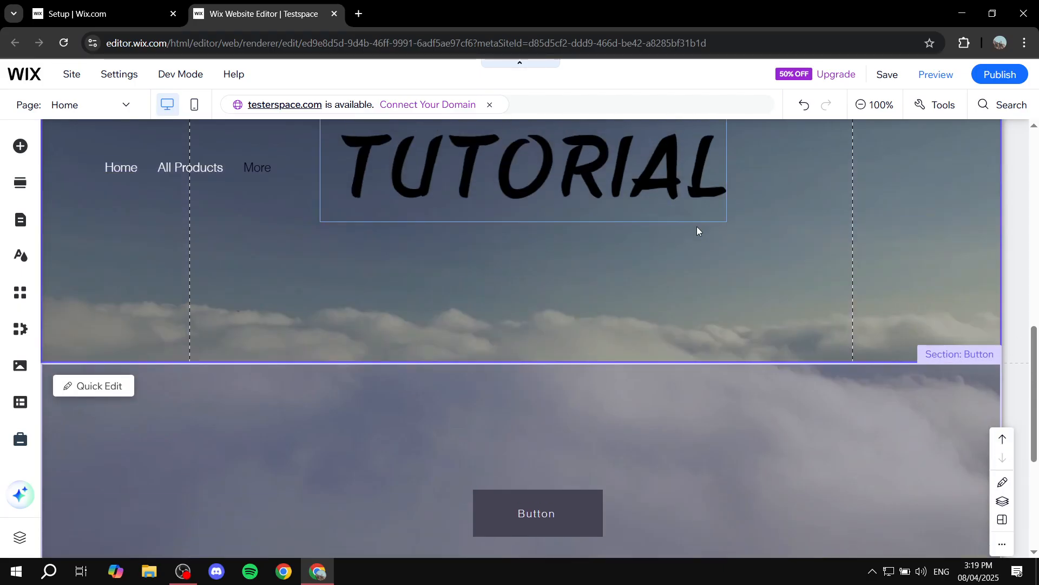
scroll(742, 292, down, 5)
scroll(728, 295, up, 3)
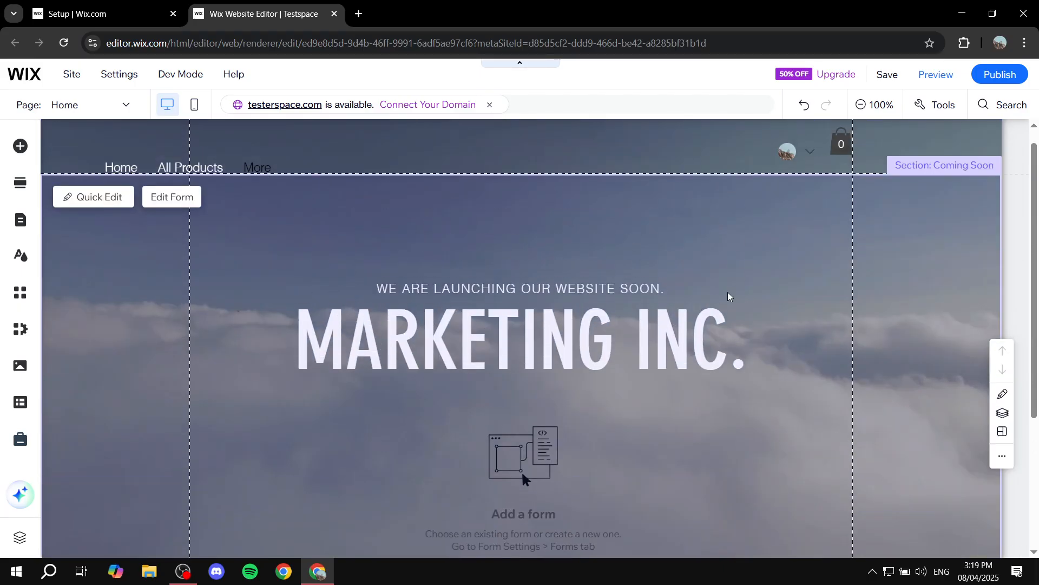
scroll(595, 301, down, 3)
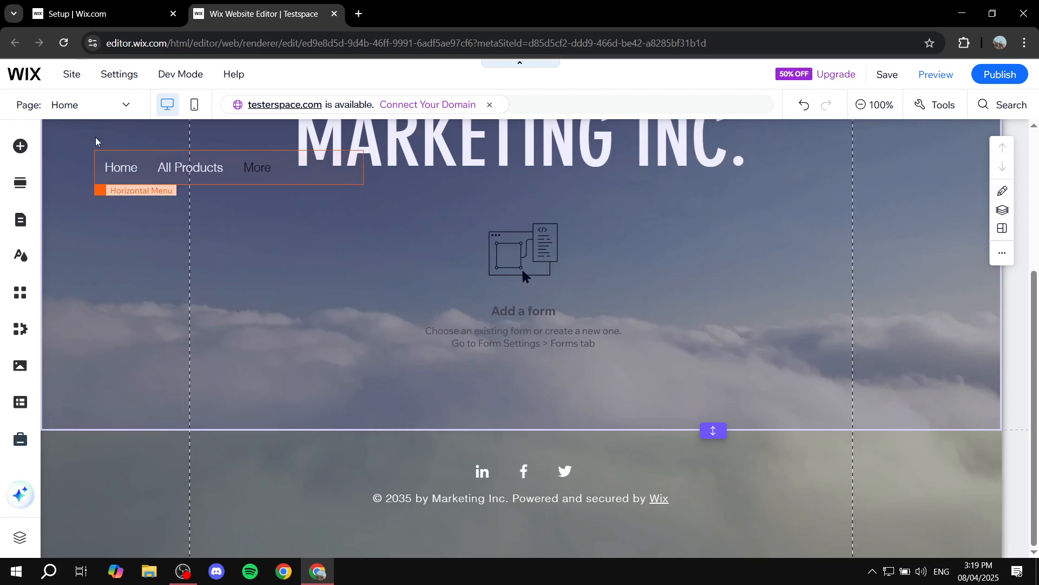
click(98, 108)
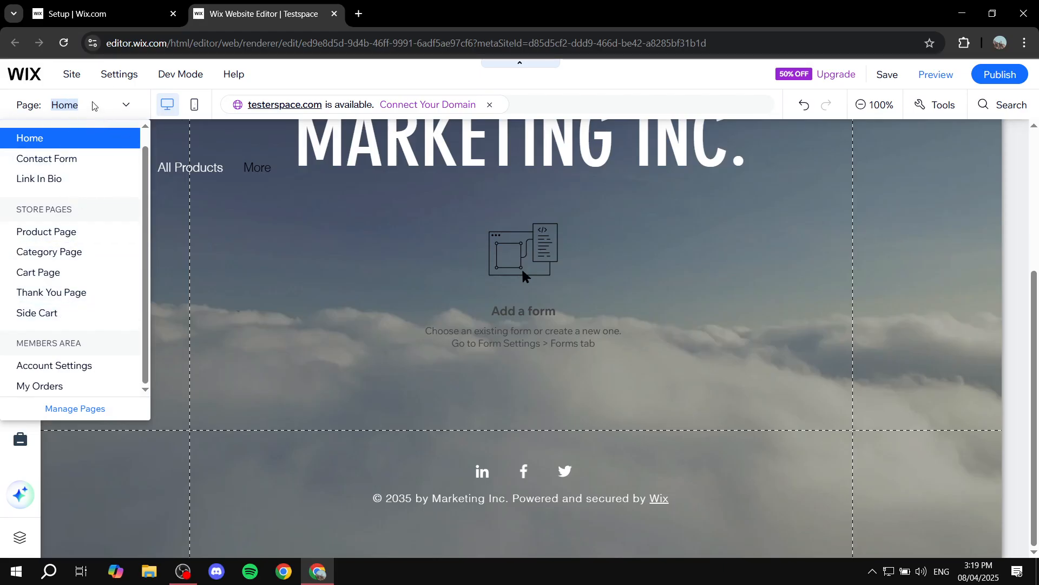
click(125, 108)
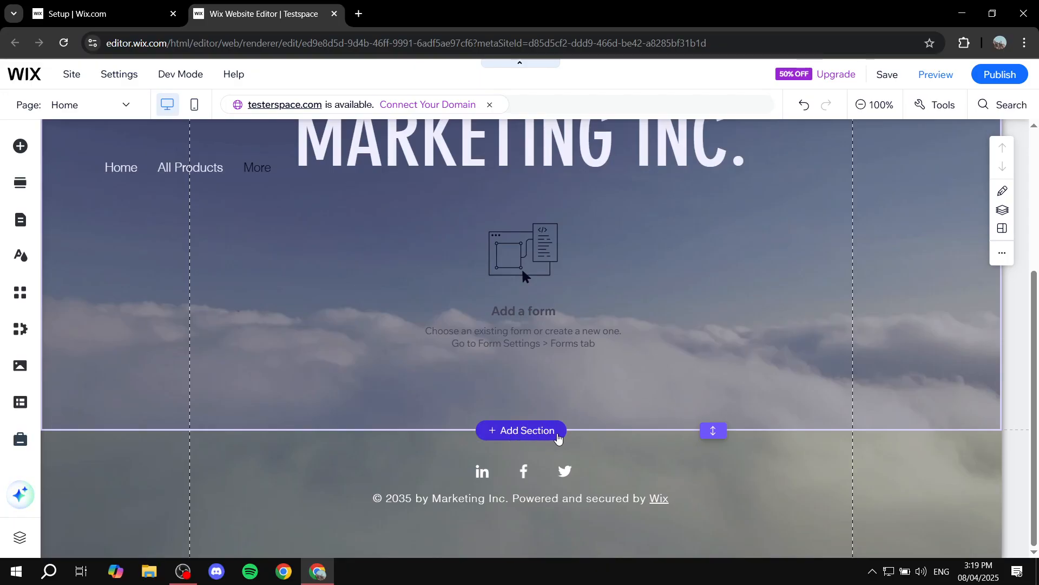
Step: Insert an empty section below the form and drag its bottom edge down to make it much taller
click(558, 437)
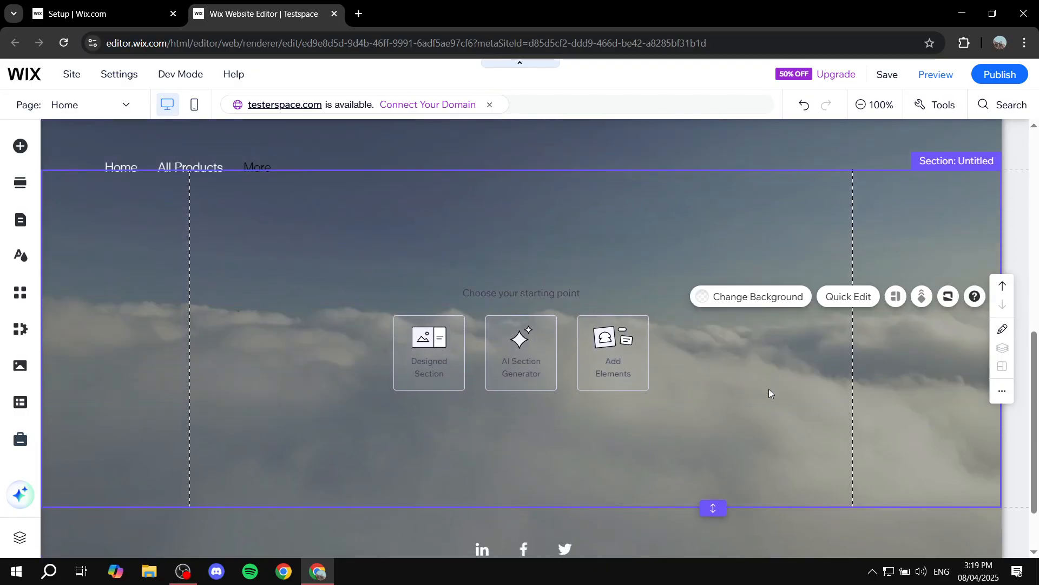
drag(711, 509, 698, 552)
scroll(736, 341, down, 3)
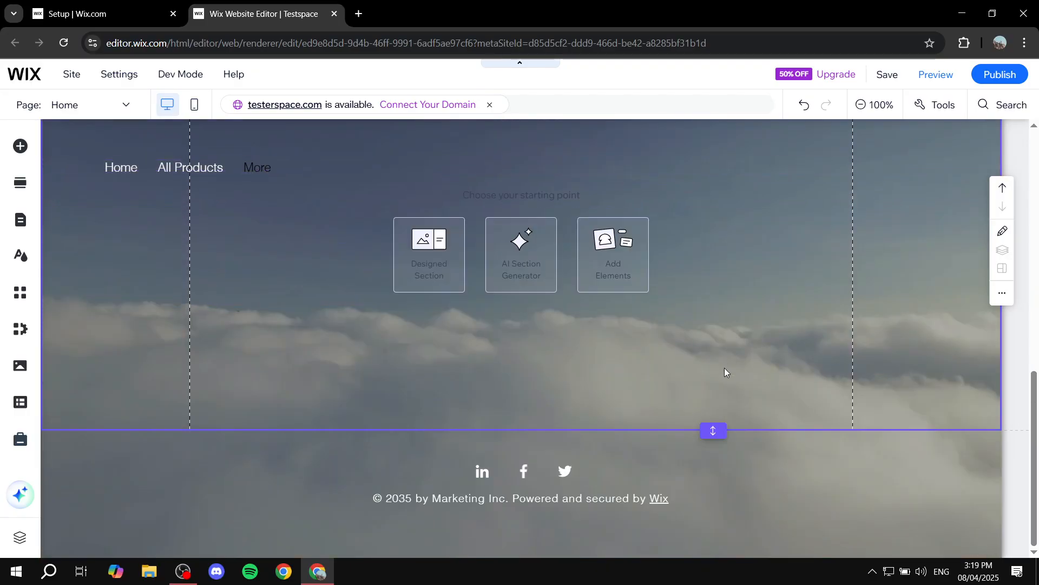
drag(712, 431, 714, 555)
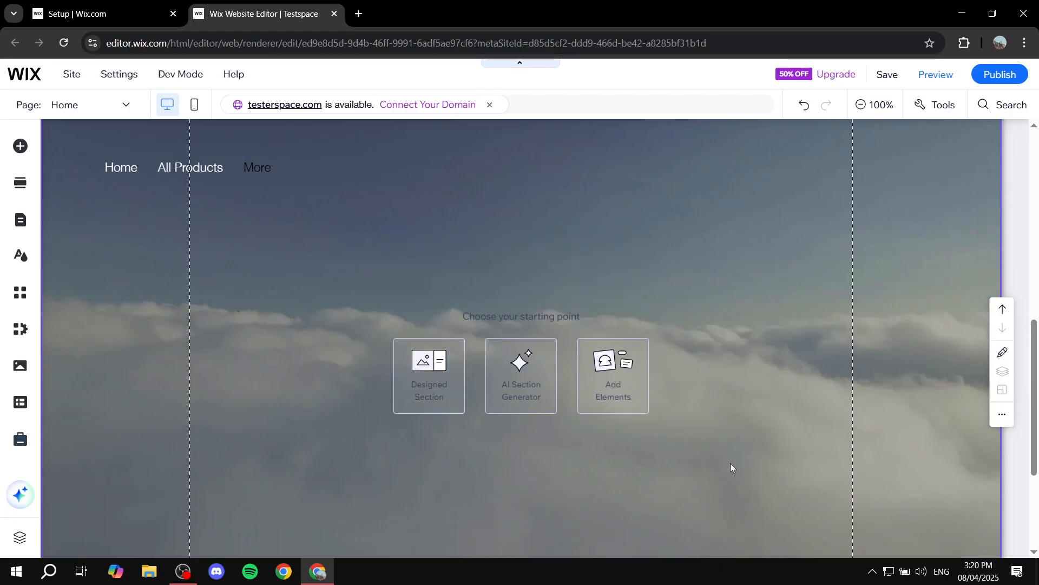
scroll(720, 466, up, 3)
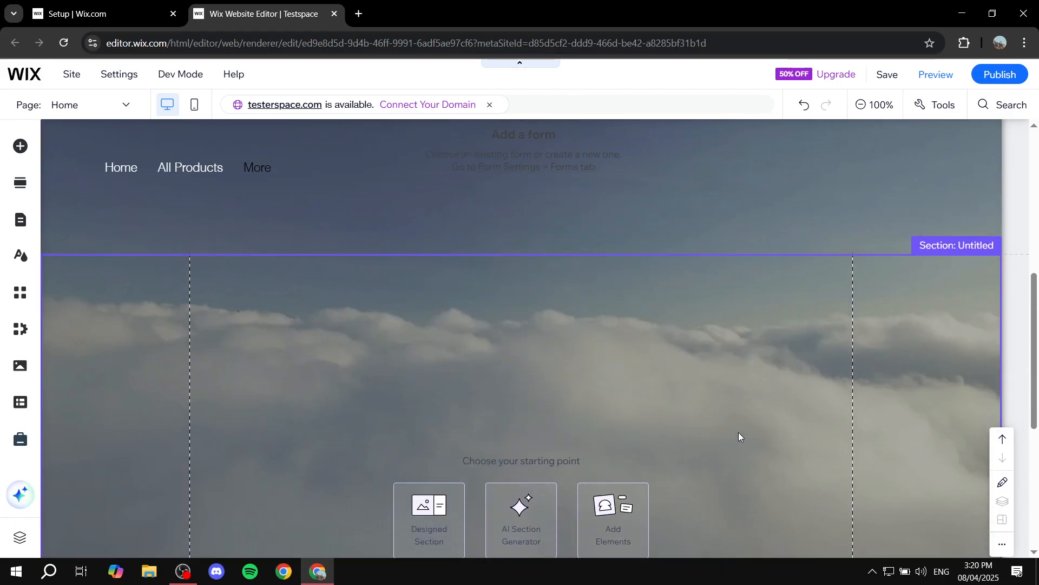
scroll(755, 414, up, 1)
scroll(755, 411, down, 3)
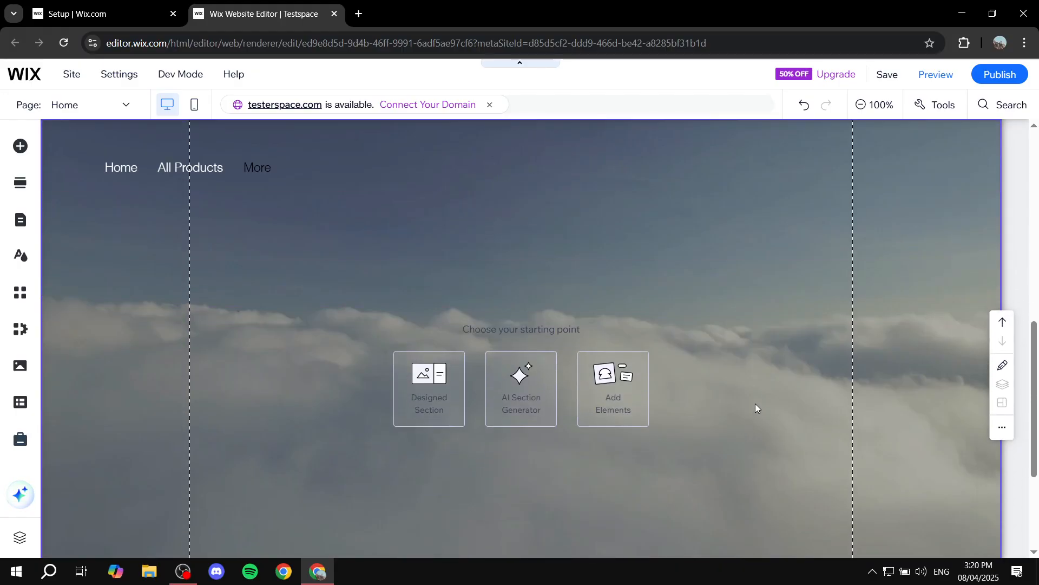
click(766, 361)
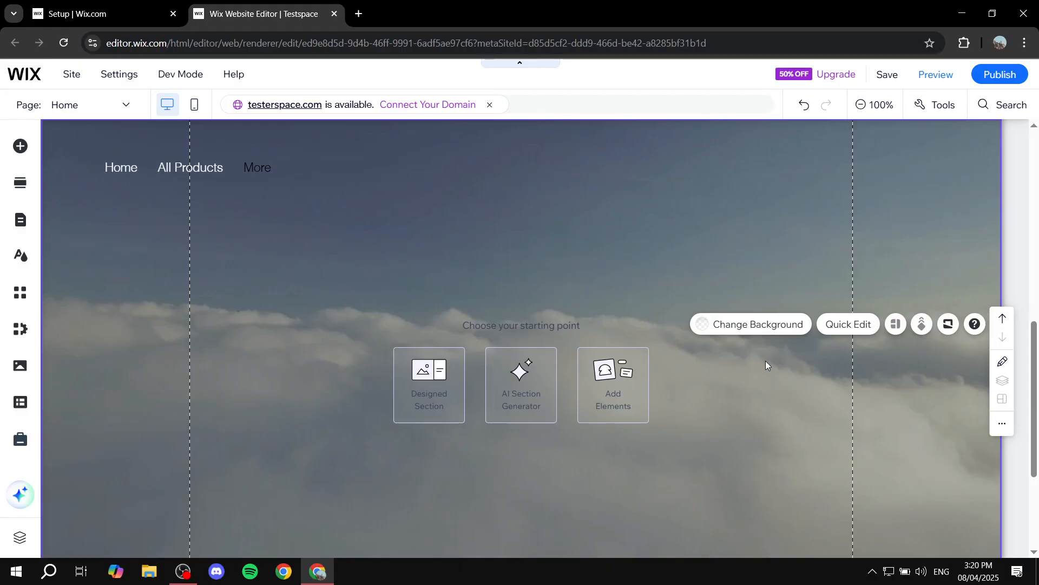
Step: Browse Add Elements > Gallery to the Pro Galleries layouts such as Thumbnail, Masonry and Stacked
click(21, 146)
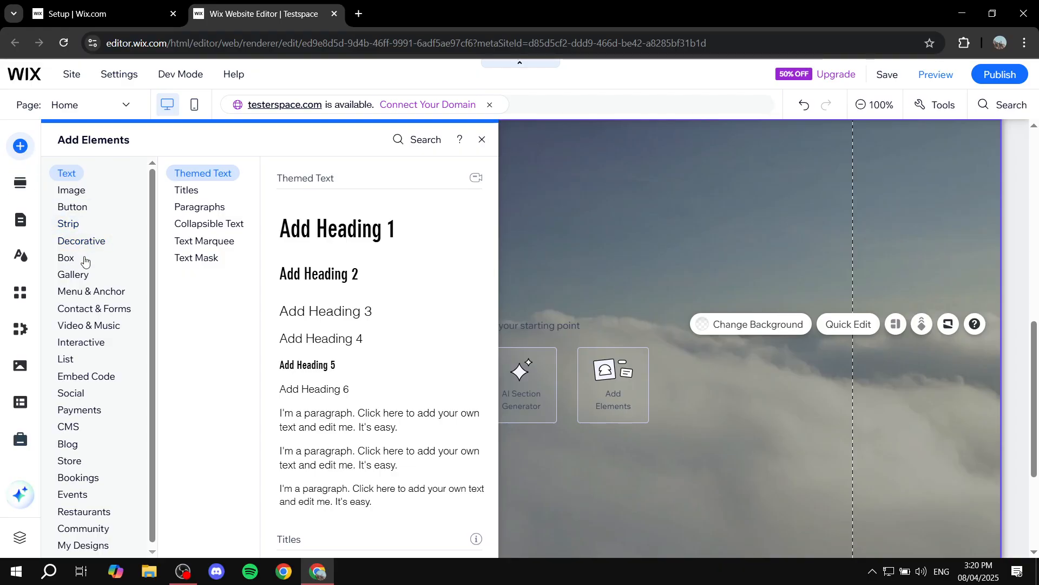
click(82, 275)
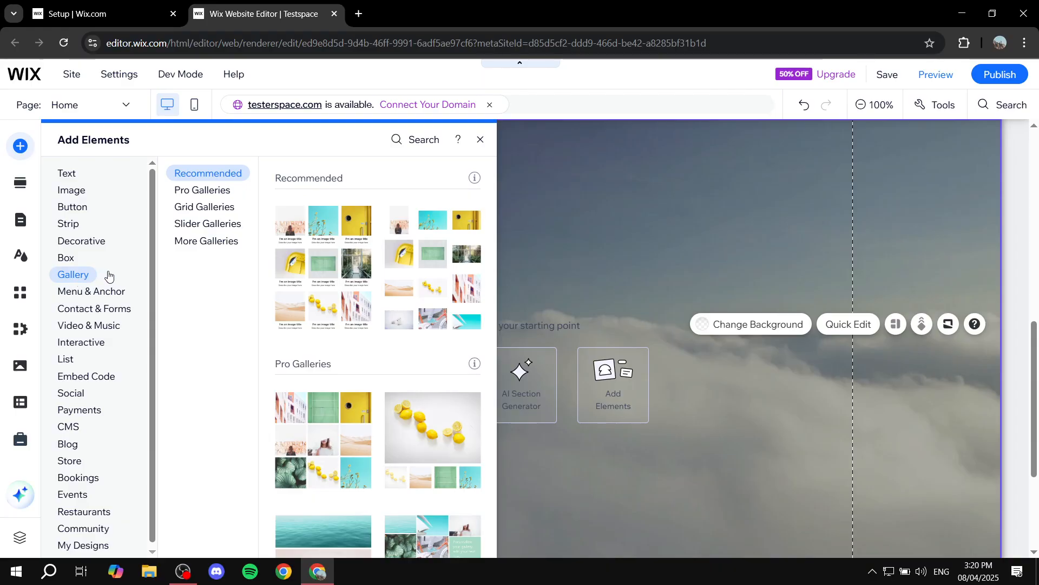
click(187, 190)
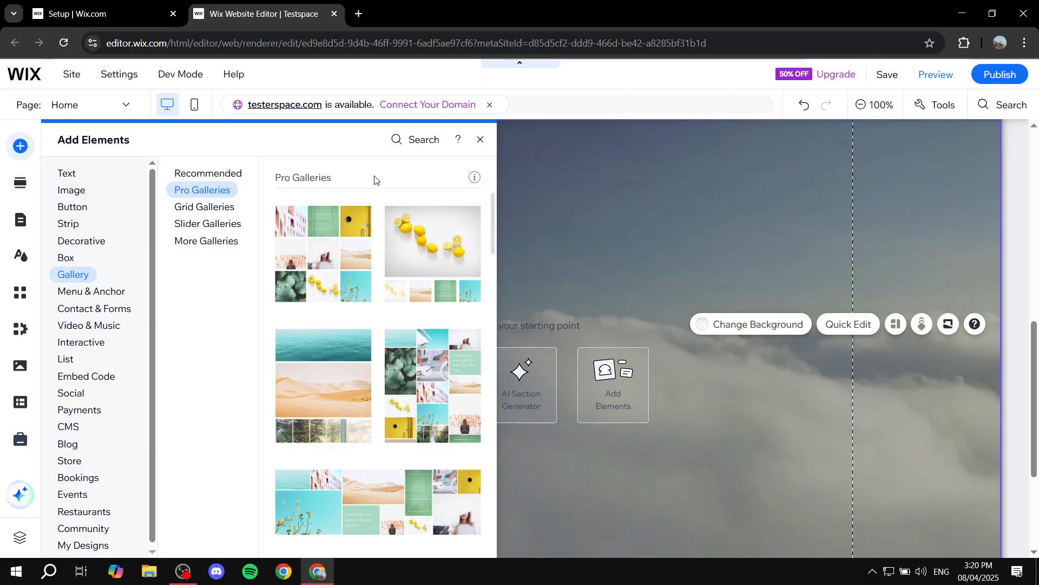
mouse_move(471, 186)
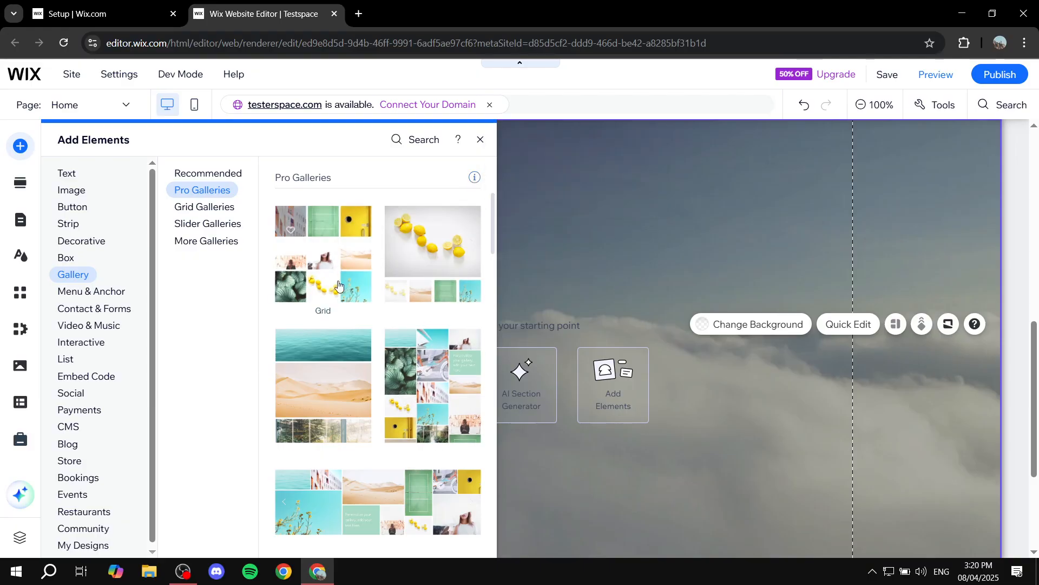
scroll(440, 471, down, 1)
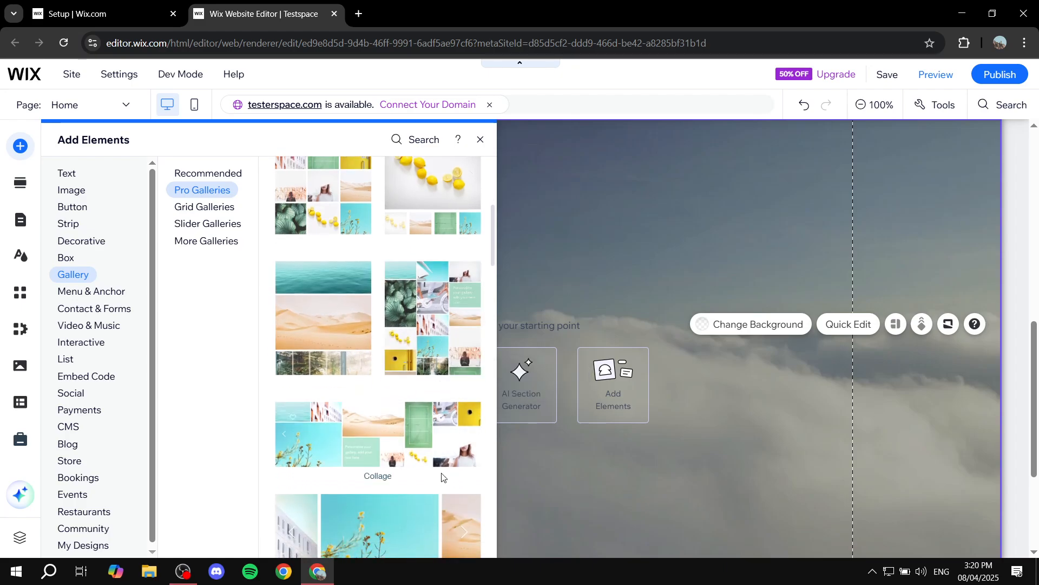
scroll(428, 401, up, 3)
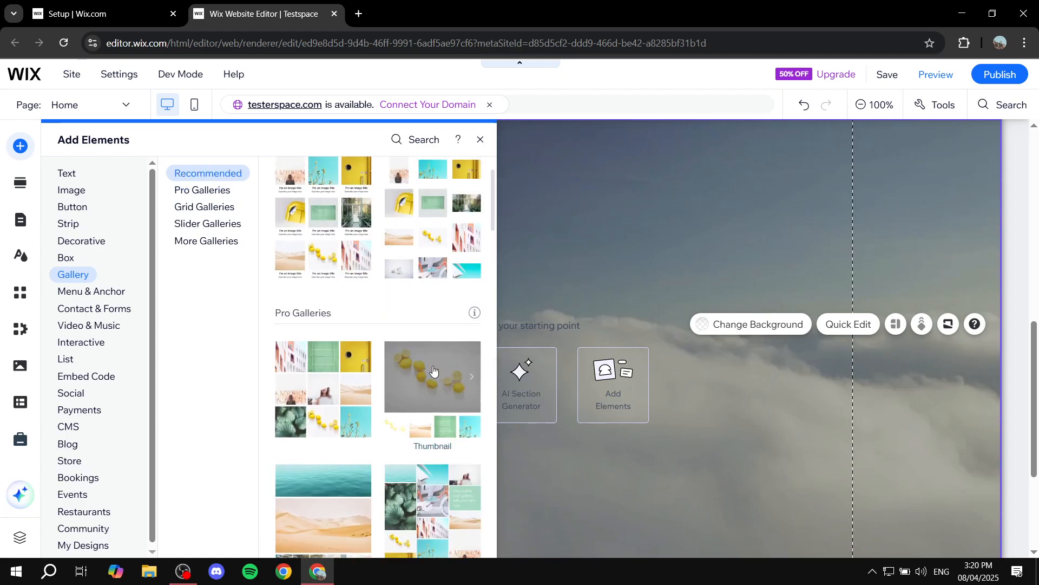
scroll(438, 382, down, 2)
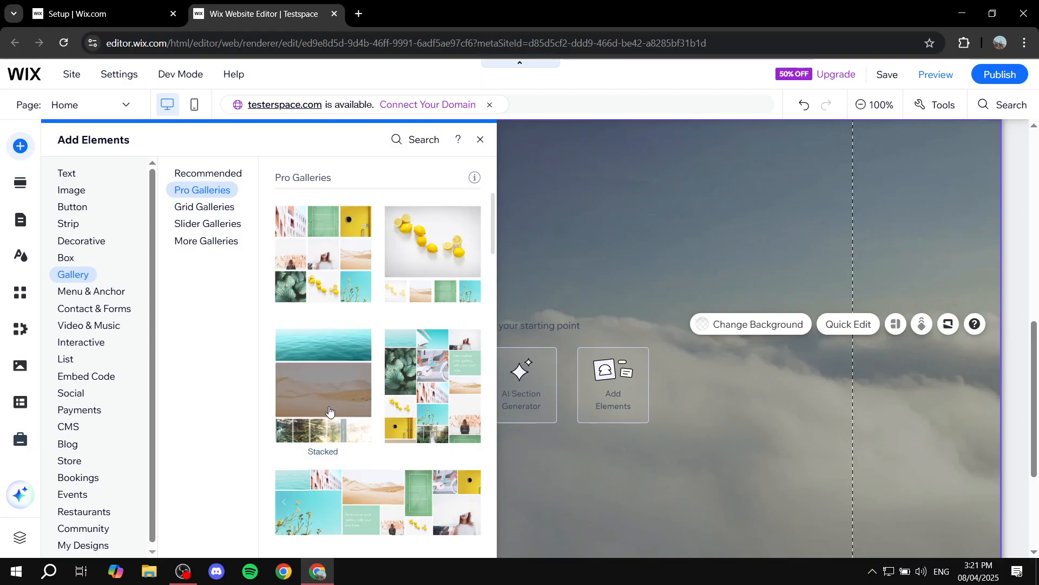
Step: Drop a Stacked Pro Gallery into the new section, move it lower, extend the section, then delete it
drag(349, 400, 528, 394)
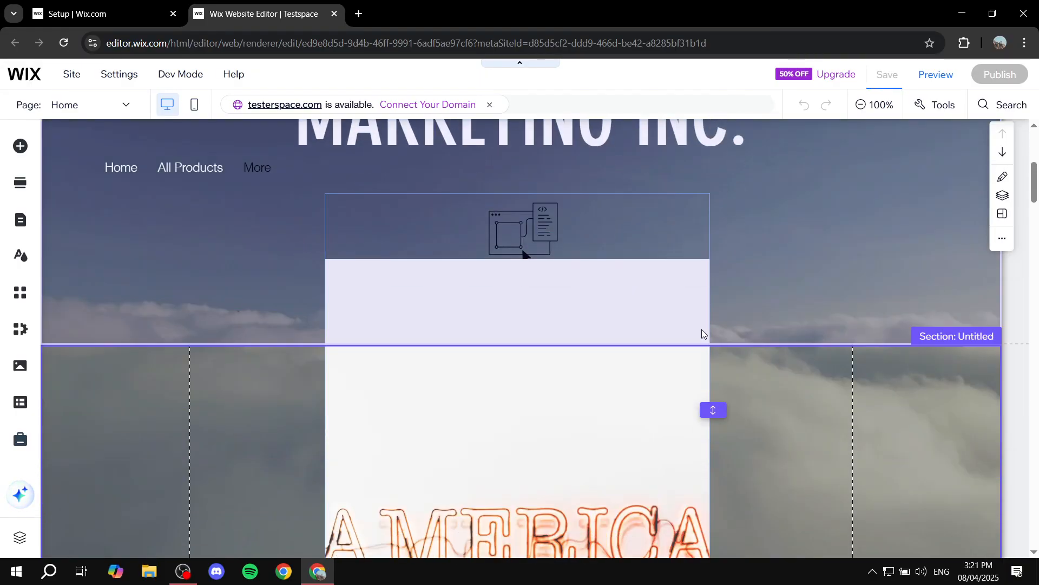
drag(687, 364, 686, 547)
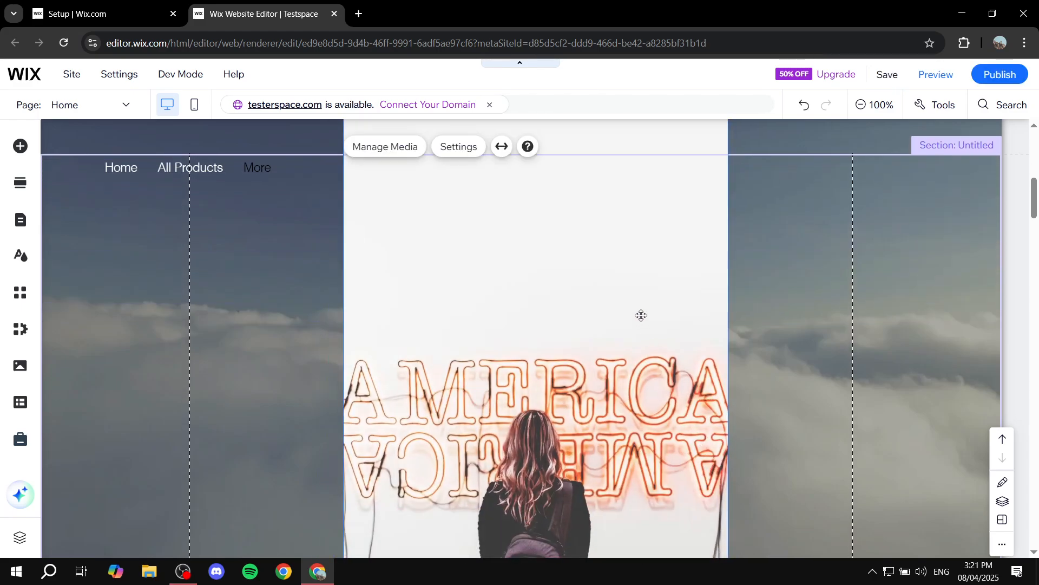
scroll(758, 295, down, 5)
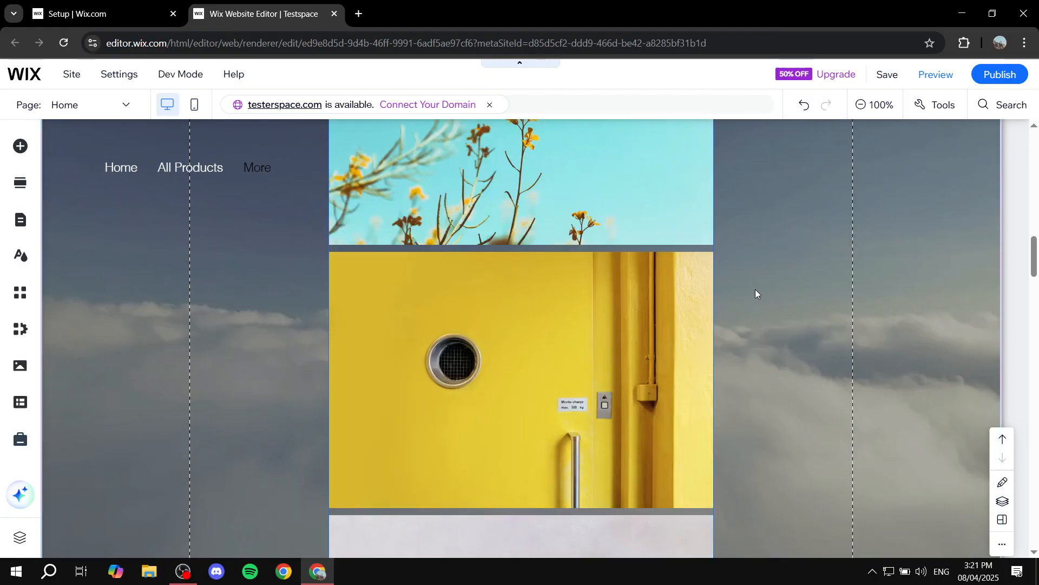
scroll(780, 295, down, 10)
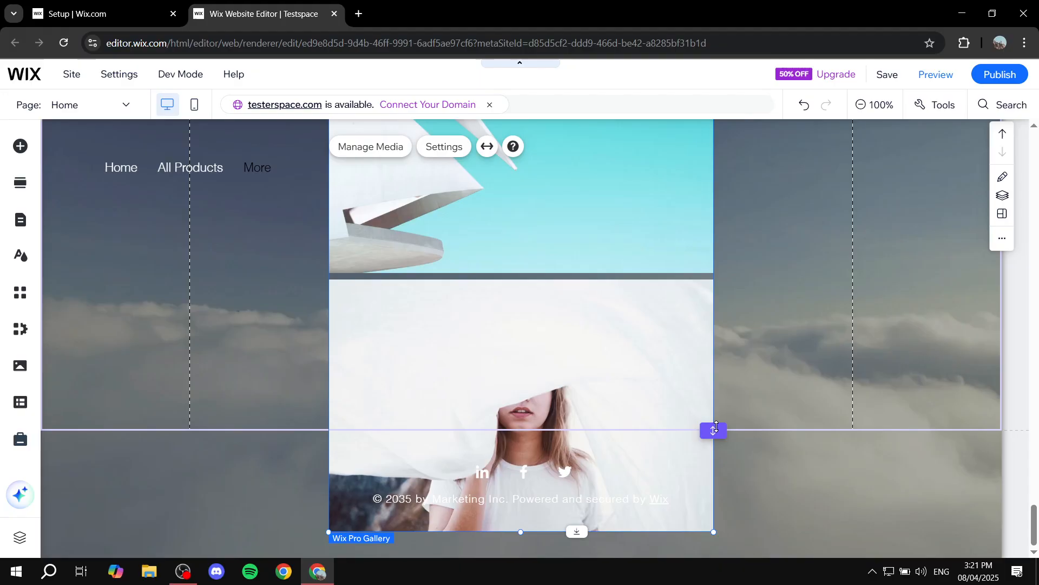
drag(713, 430, 713, 549)
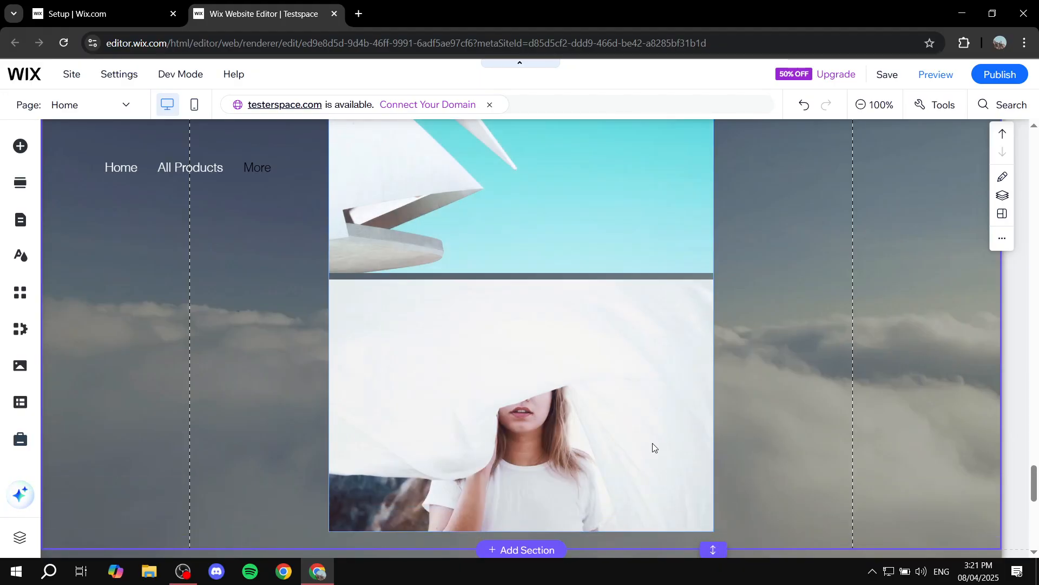
click(647, 430)
key(Delete)
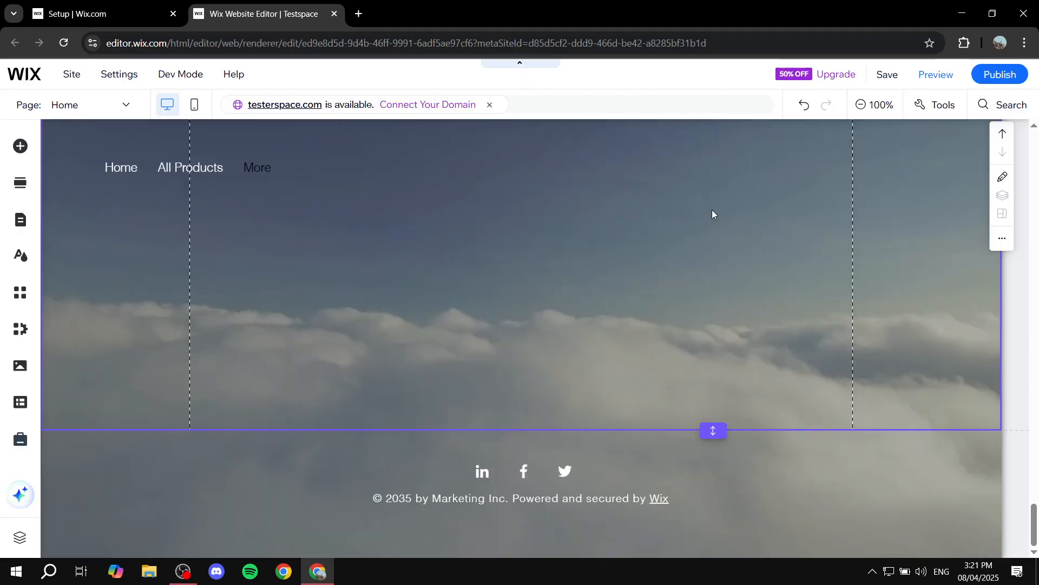
Step: Shrink and re-stretch the empty section's height by dragging its bottom handle
scroll(702, 162, down, 5)
scroll(691, 282, up, 12)
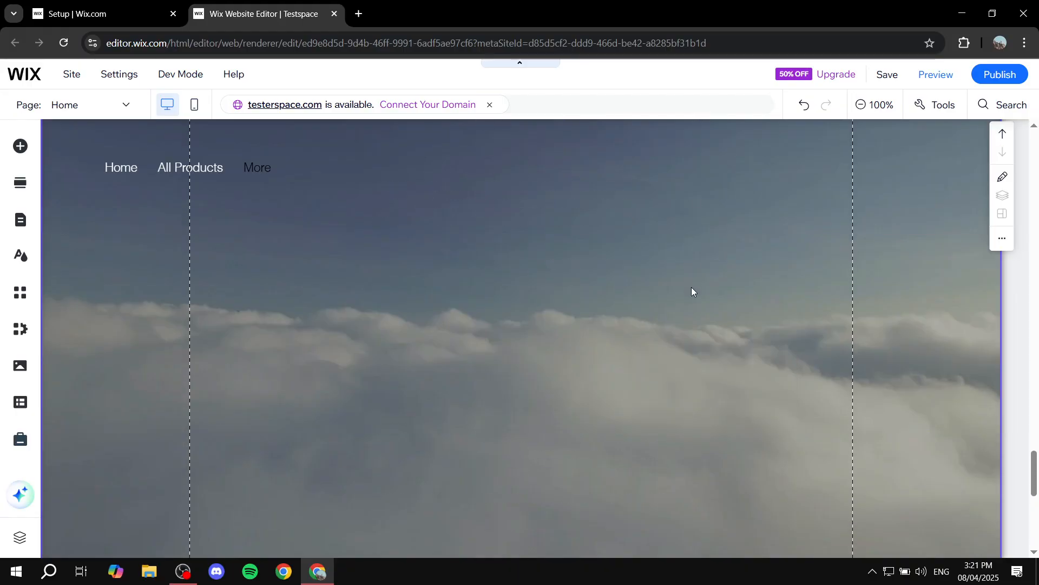
scroll(691, 287, down, 8)
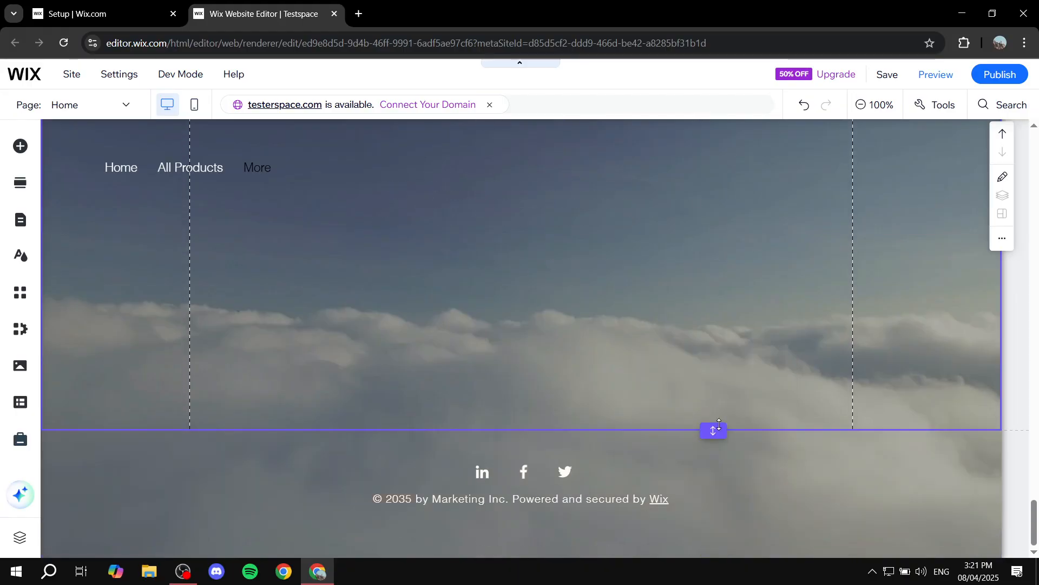
drag(712, 431, 717, 74)
drag(723, 258, 628, 30)
scroll(662, 308, up, 6)
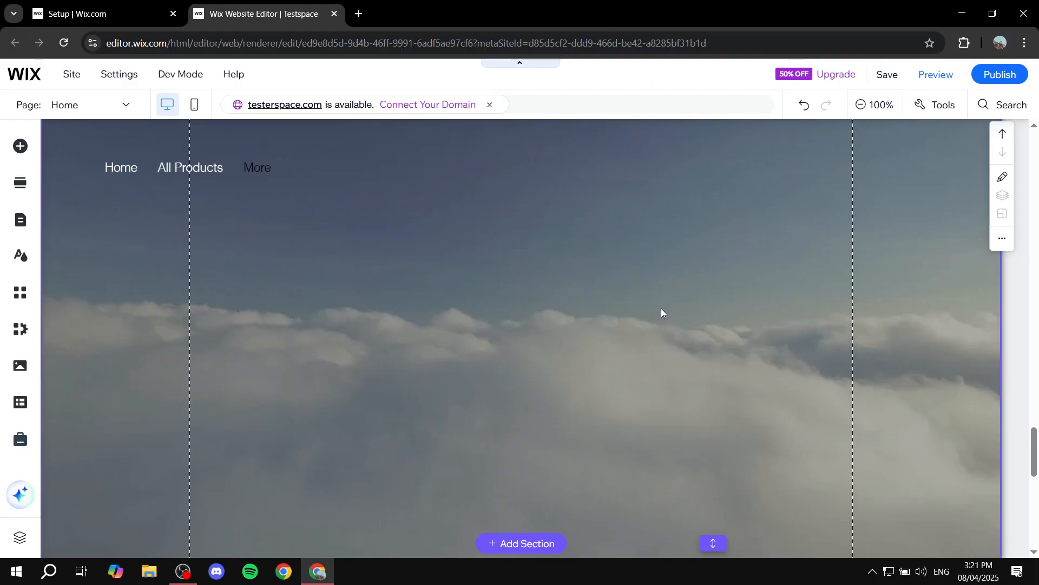
scroll(703, 357, down, 2)
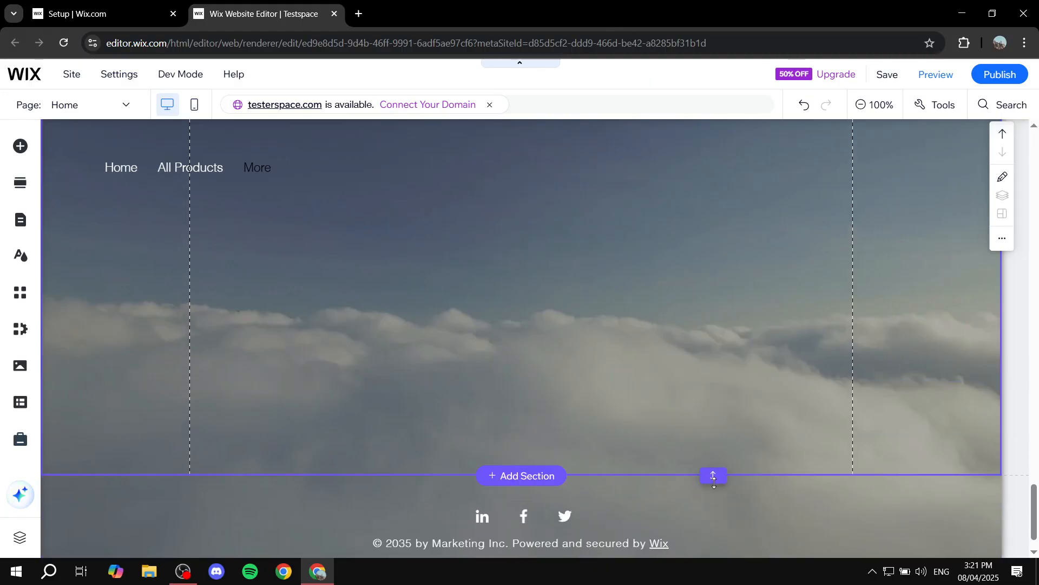
double_click(713, 475)
Step: Select the lower untitled section and drag its bottom edge down until it is much taller
scroll(711, 431, down, 1)
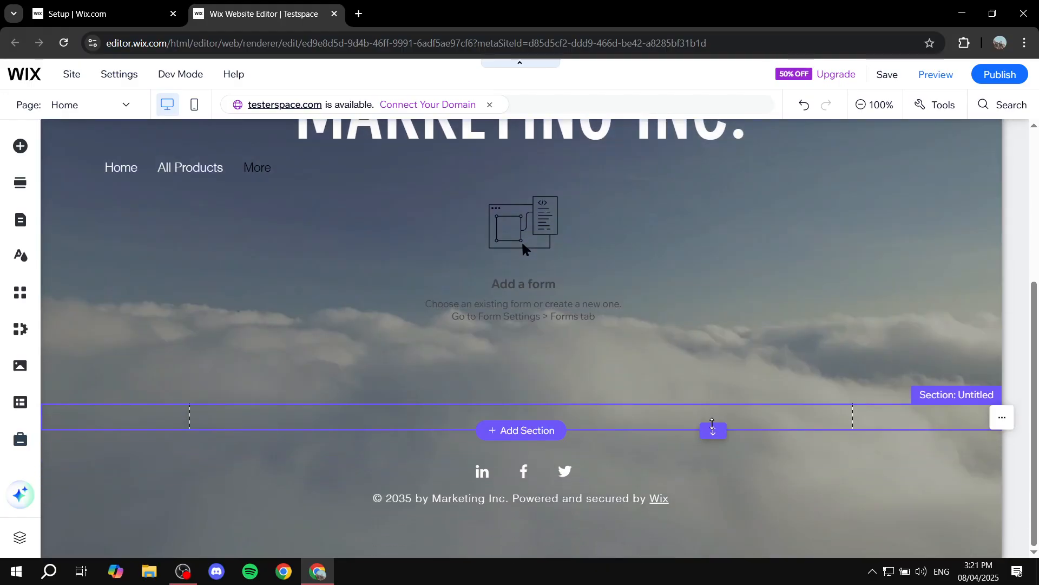
drag(712, 431, 712, 522)
scroll(691, 320, down, 2)
click(699, 346)
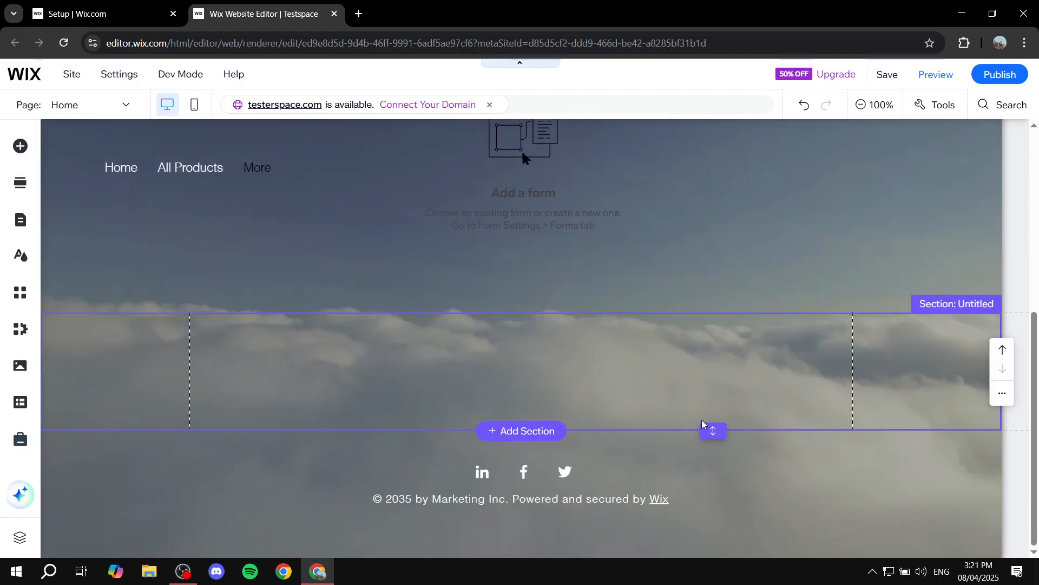
drag(713, 431, 712, 519)
scroll(728, 338, down, 2)
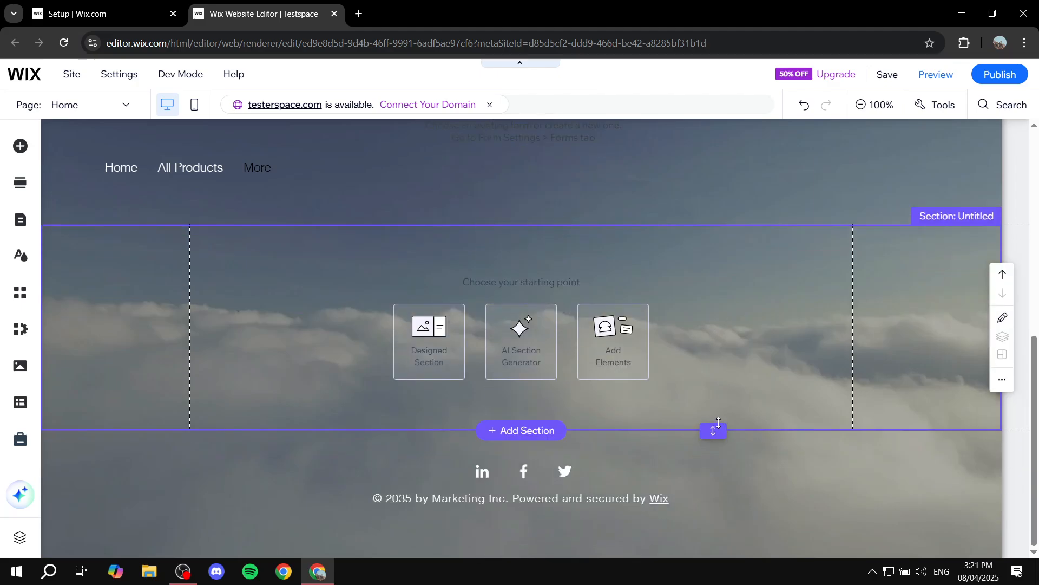
drag(713, 431, 713, 555)
scroll(739, 401, down, 2)
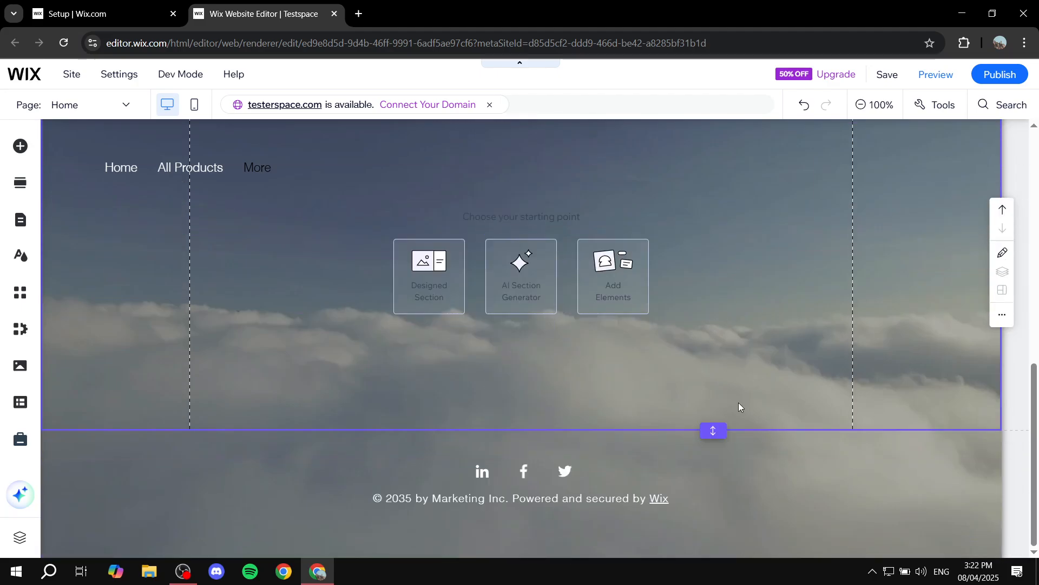
drag(713, 431, 712, 538)
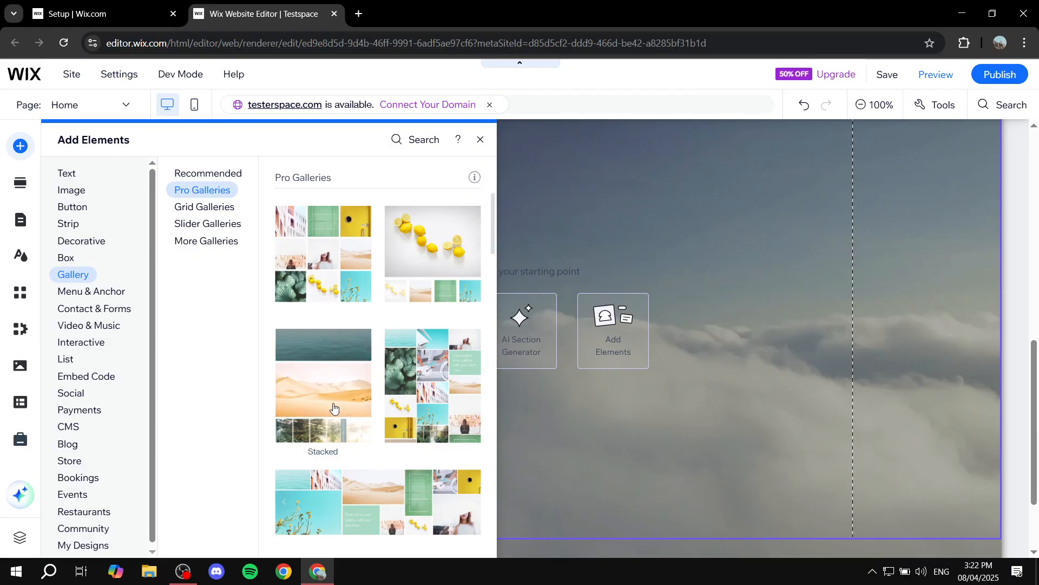
Step: Drop the Thumbnail Pro Gallery into the untitled section
drag(412, 250, 450, 293)
drag(443, 289, 522, 318)
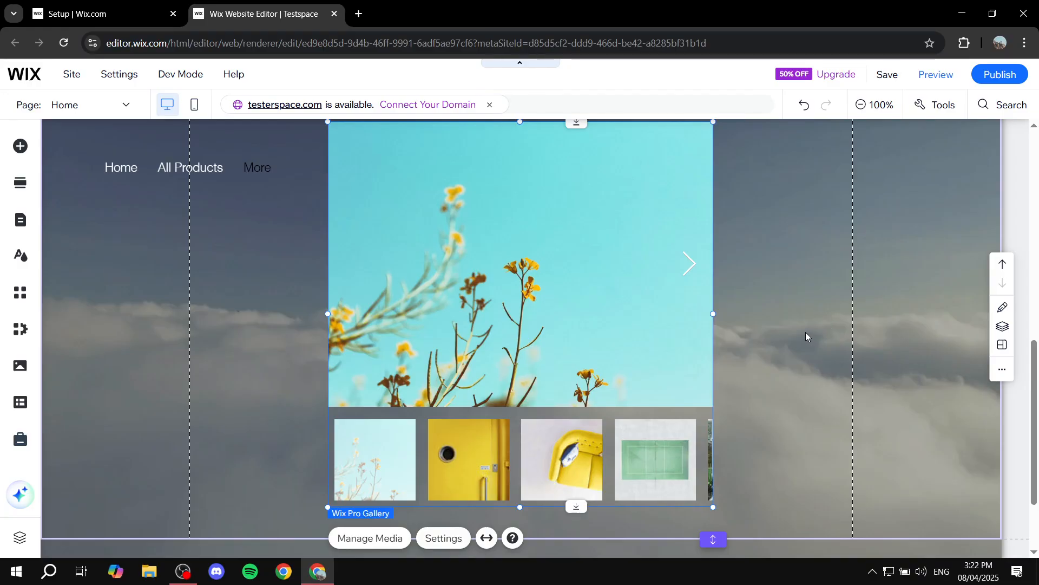
scroll(766, 337, up, 3)
scroll(703, 333, down, 1)
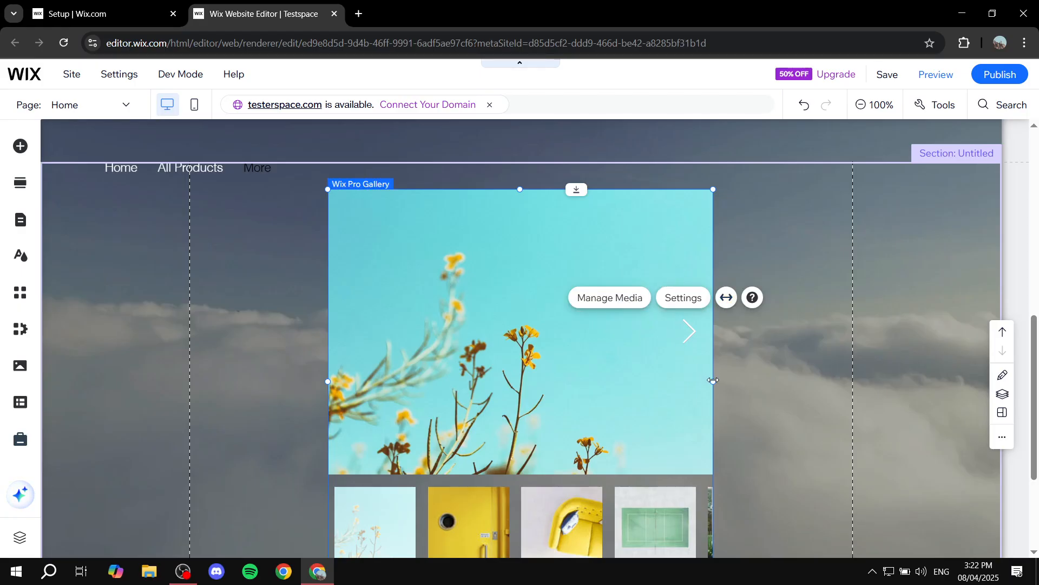
Step: Widen the gallery on both sides, nudge it right, and make it slightly taller to about 796 × 585
drag(713, 381, 778, 381)
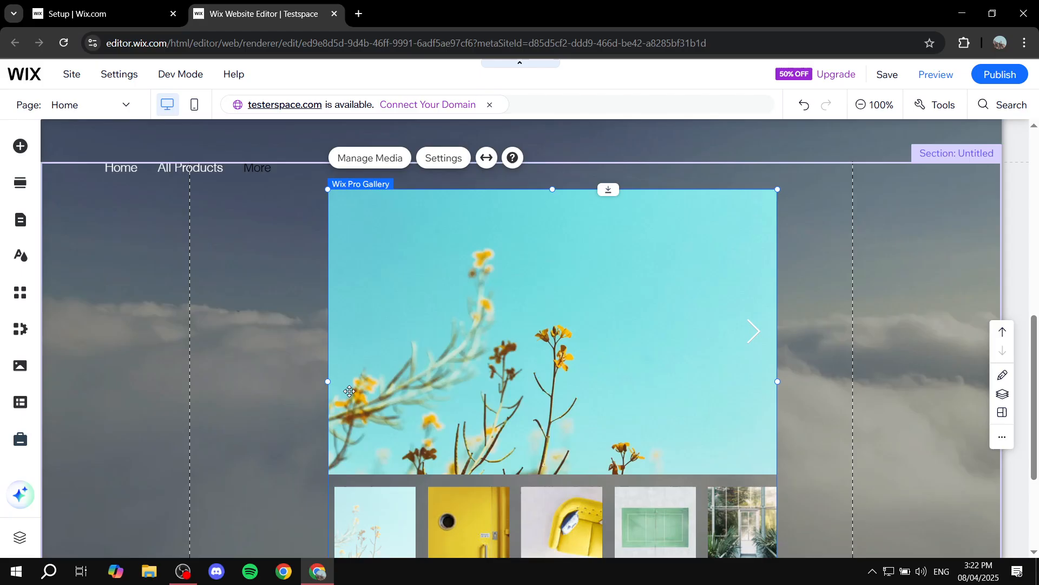
drag(326, 381, 241, 378)
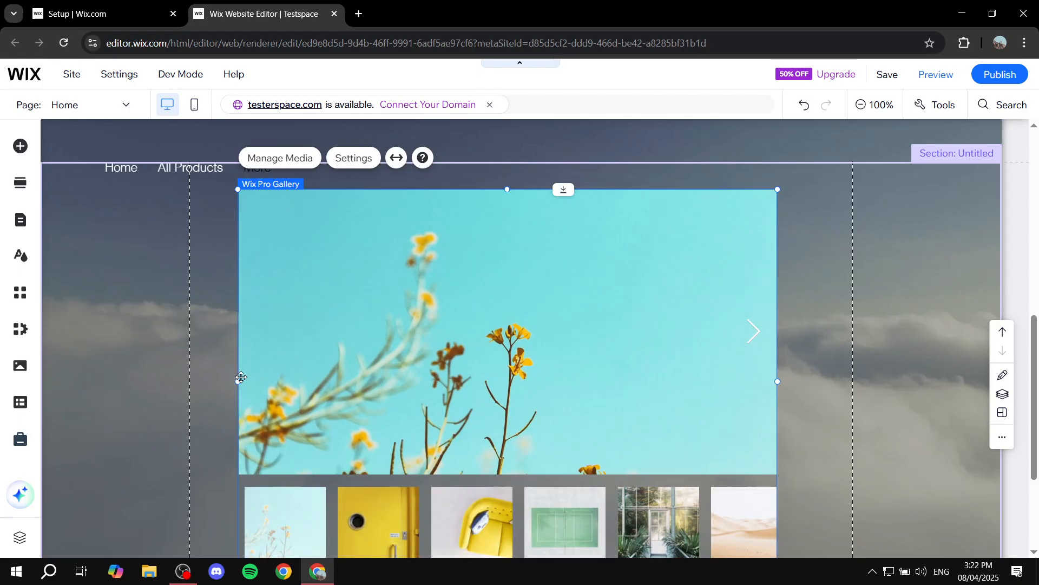
scroll(490, 417, up, 2)
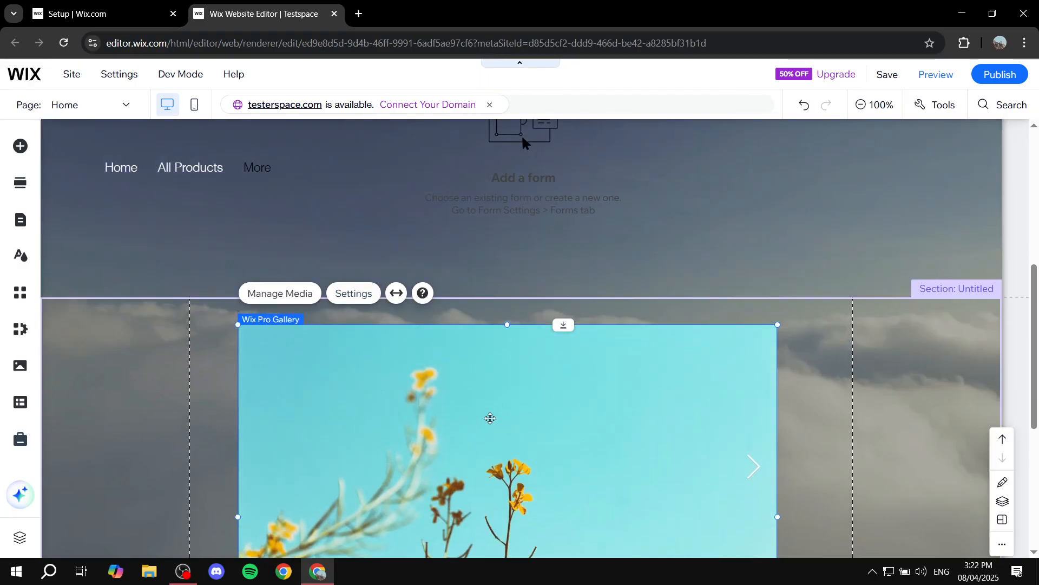
scroll(514, 415, down, 2)
scroll(532, 414, down, 3)
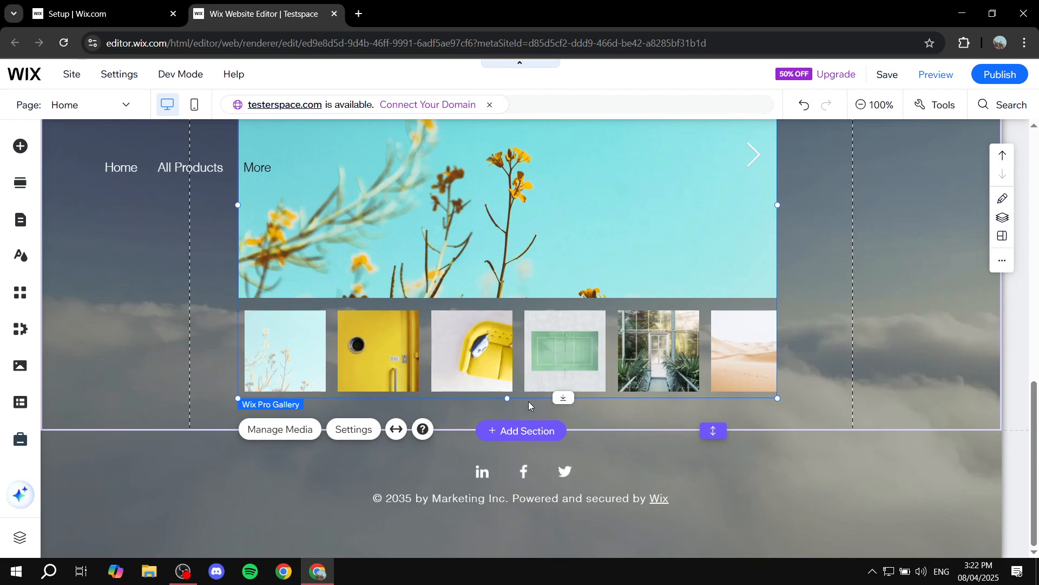
mouse_move(604, 338)
mouse_down()
mouse_move(630, 332)
mouse_move(621, 339)
mouse_up()
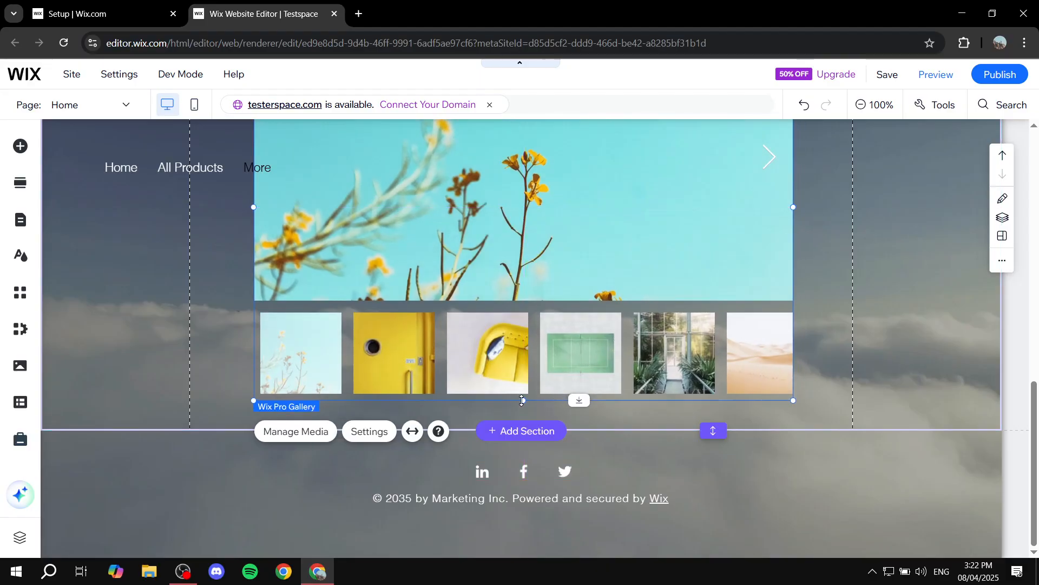
drag(576, 401, 576, 413)
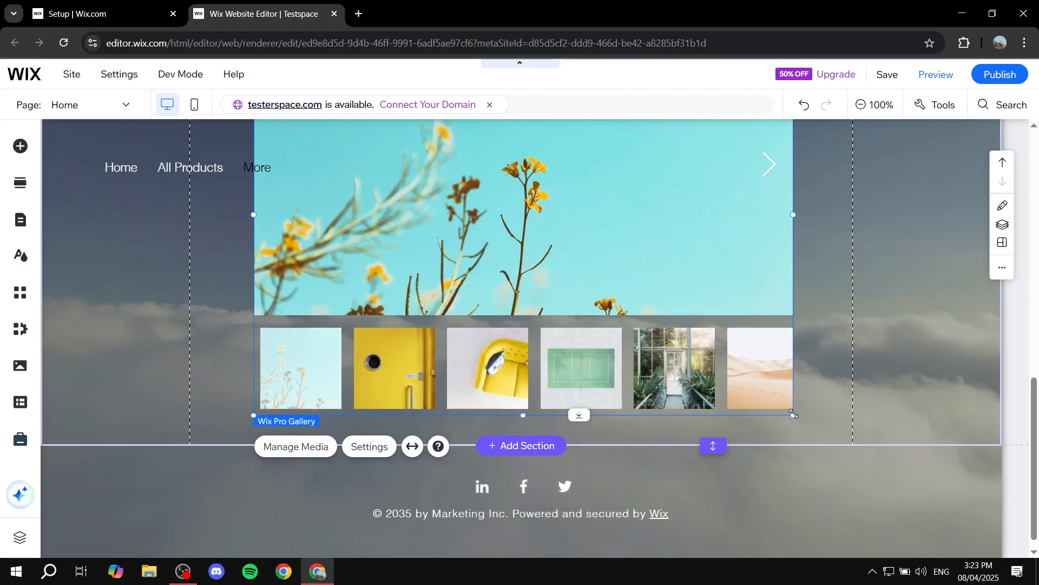
scroll(745, 413, up, 4)
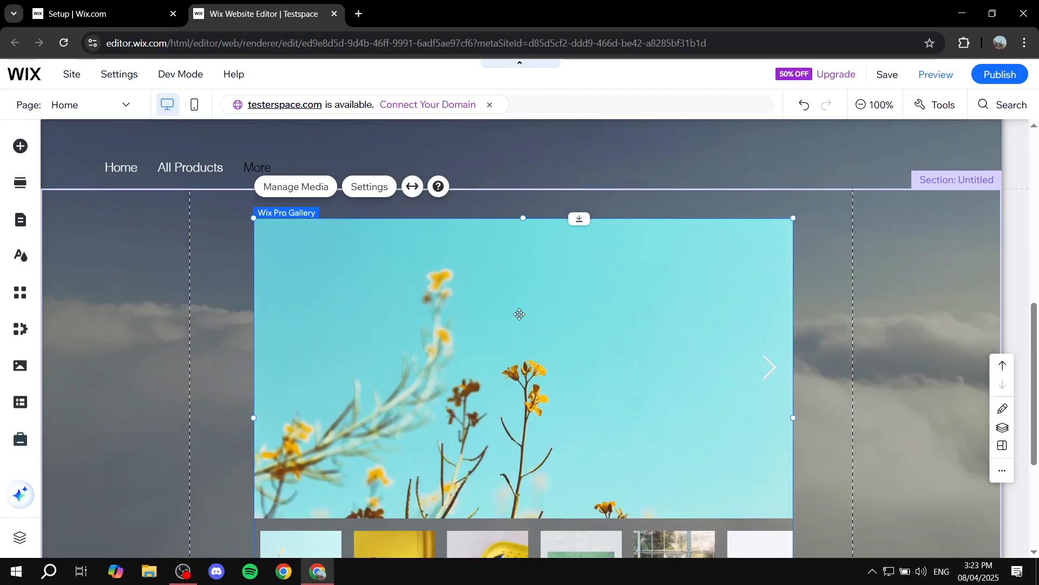
scroll(598, 336, down, 2)
scroll(596, 342, up, 3)
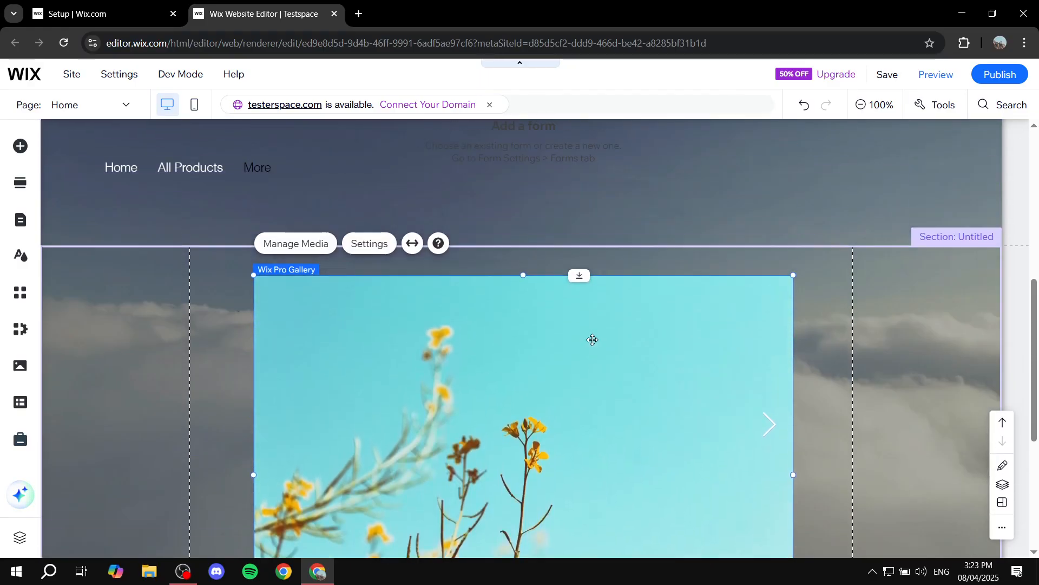
Step: Stretch the gallery to full page width, try 96 px side margins, then set the margins back to 0 px
click(410, 257)
click(938, 348)
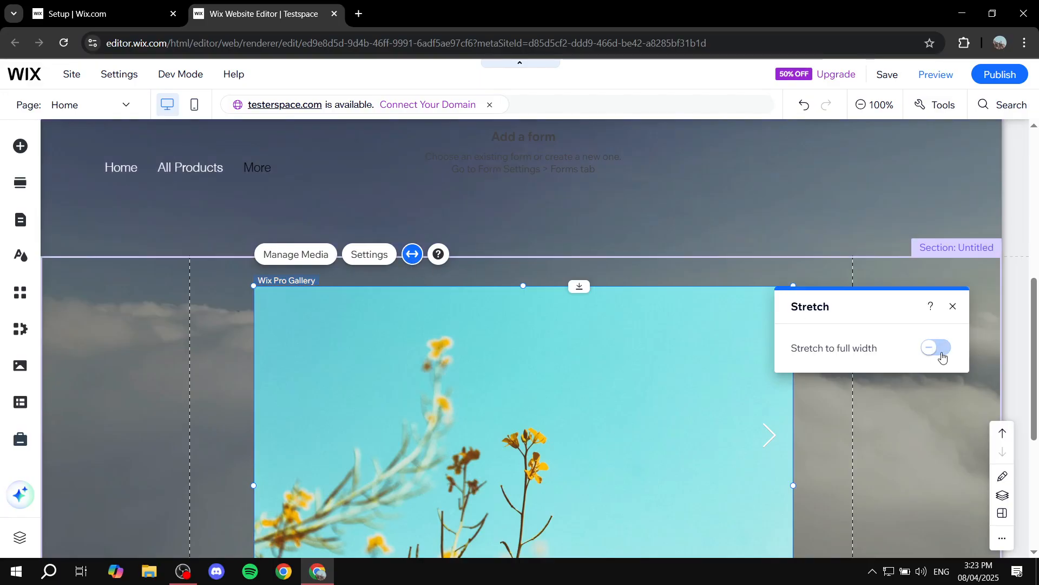
scroll(691, 392, down, 4)
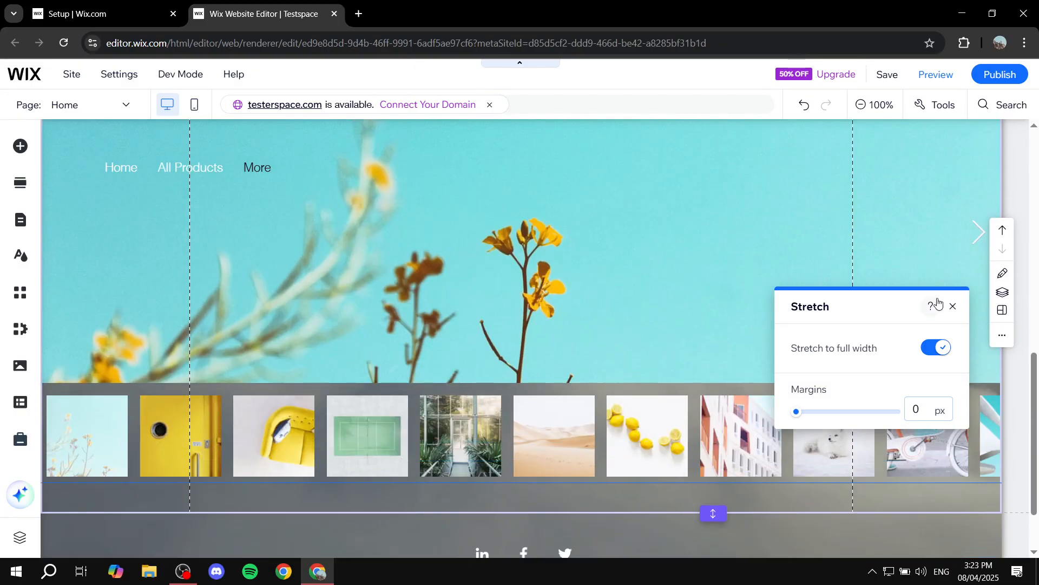
click(953, 307)
scroll(696, 343, up, 3)
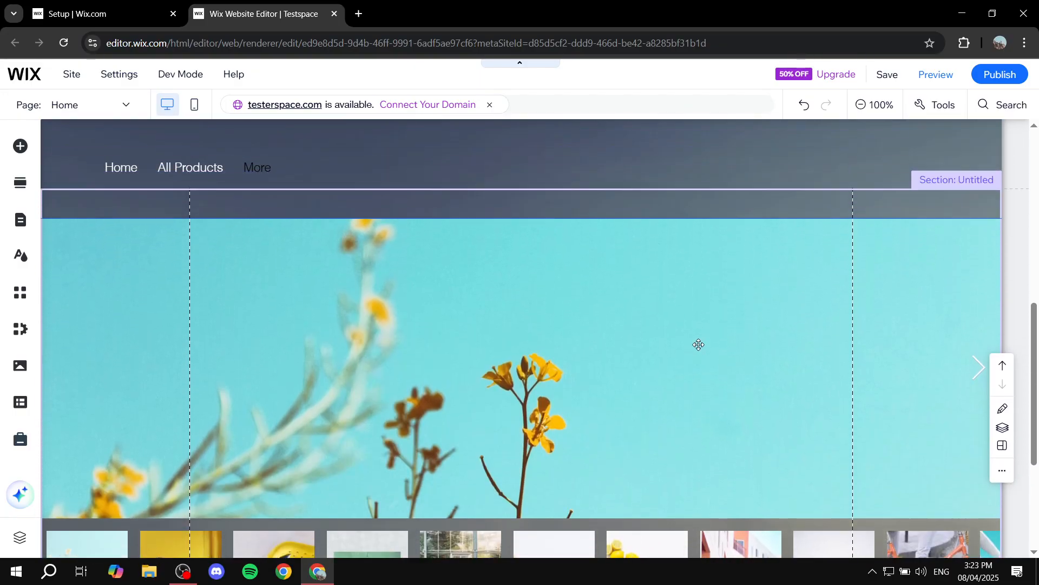
scroll(697, 348, down, 1)
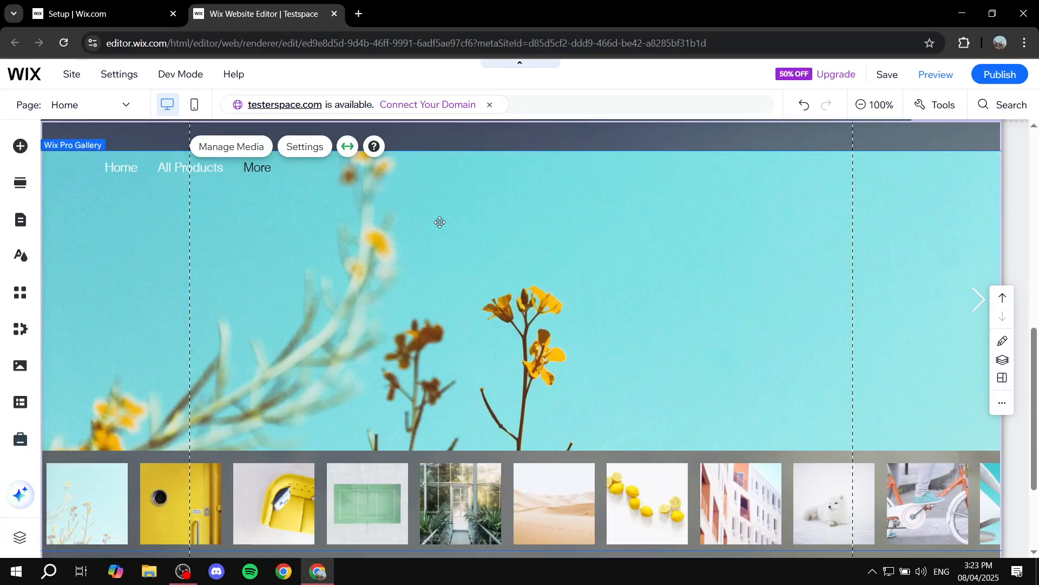
click(565, 262)
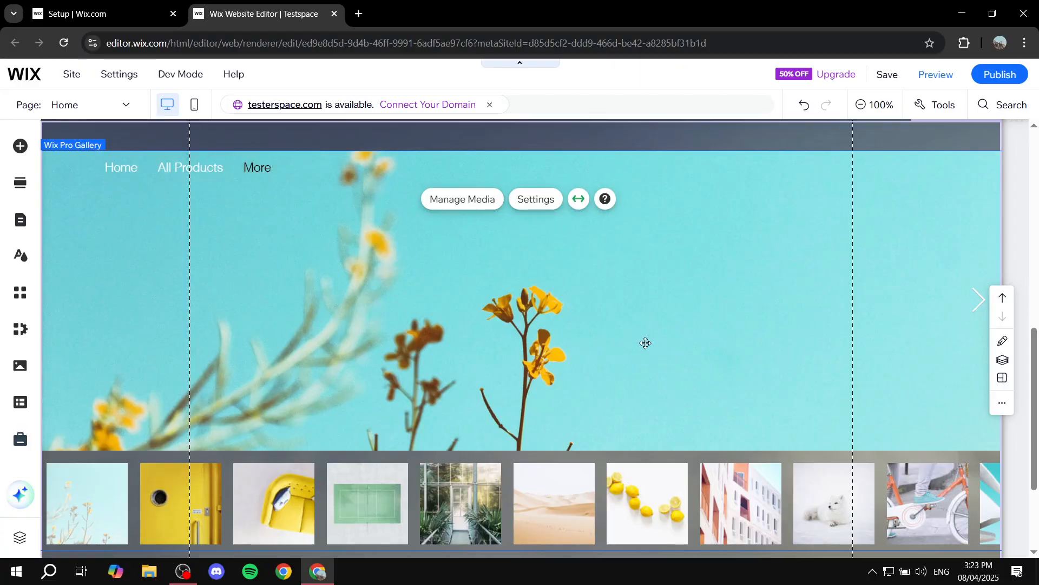
click(587, 205)
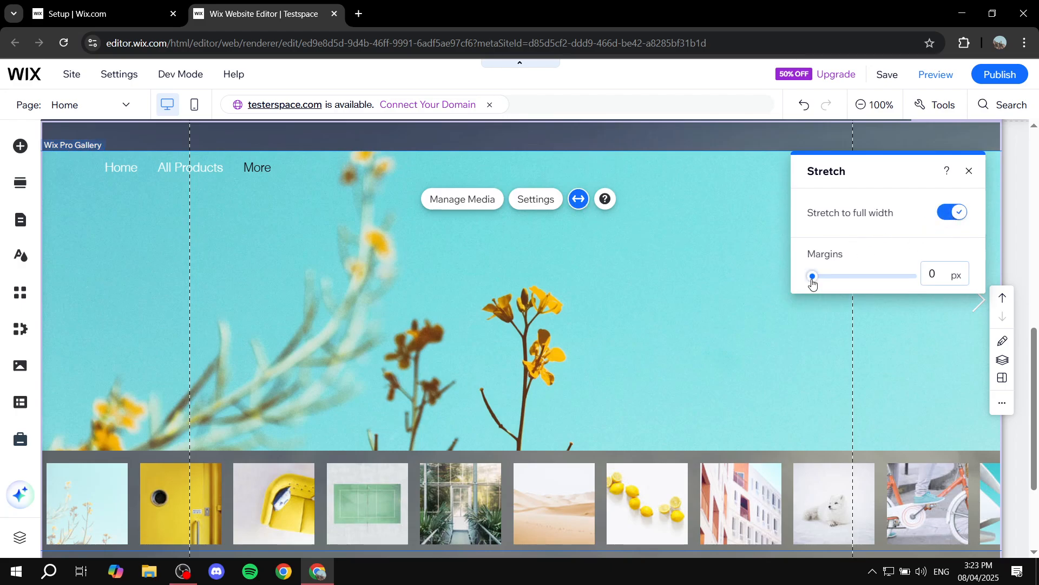
drag(812, 276, 782, 255)
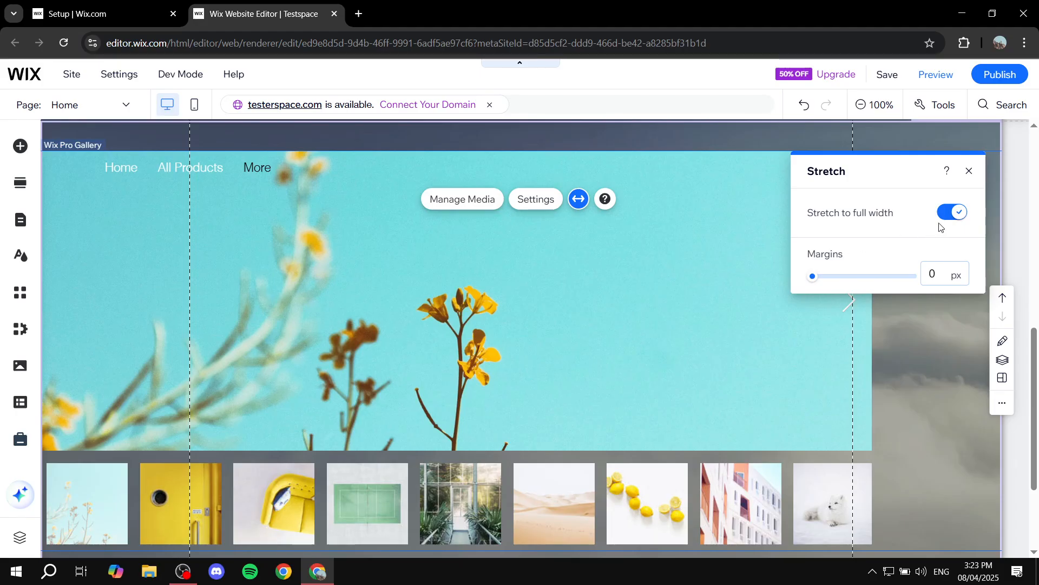
click(965, 166)
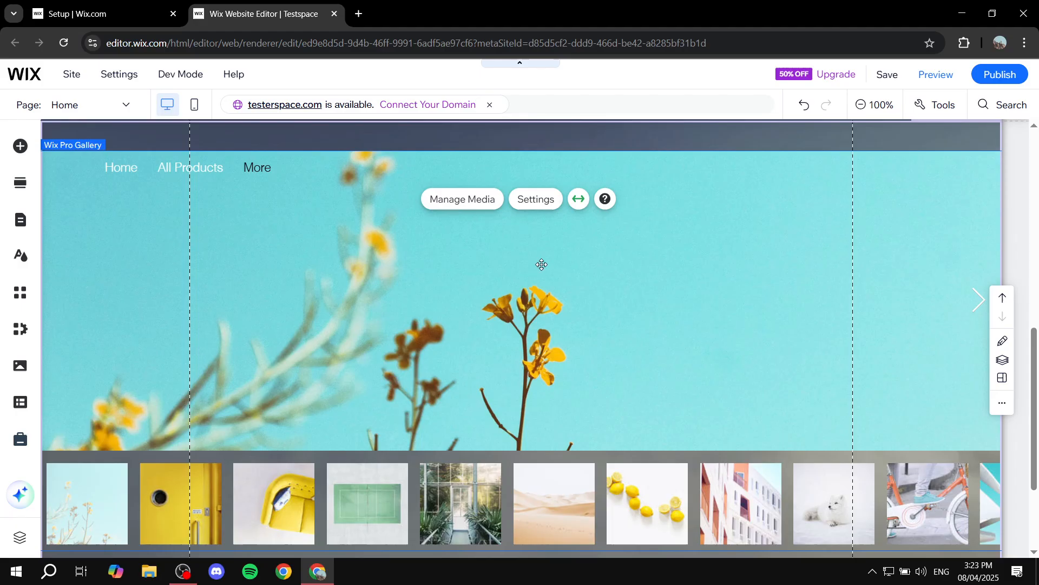
Step: In Organize your gallery, move the yellow door photo to third place so the sofa photo is second
click(461, 209)
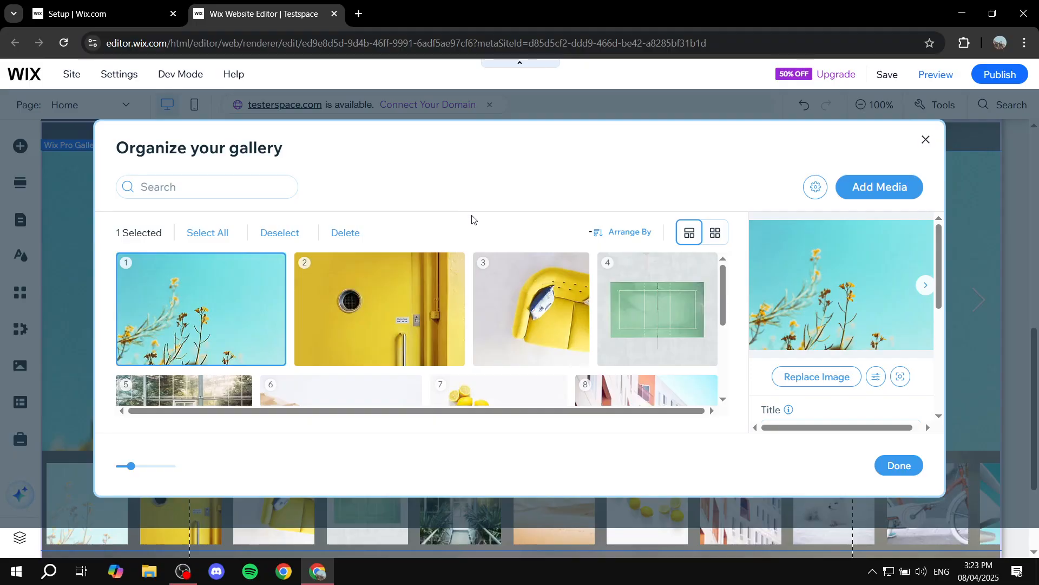
scroll(541, 354, down, 3)
scroll(596, 349, up, 3)
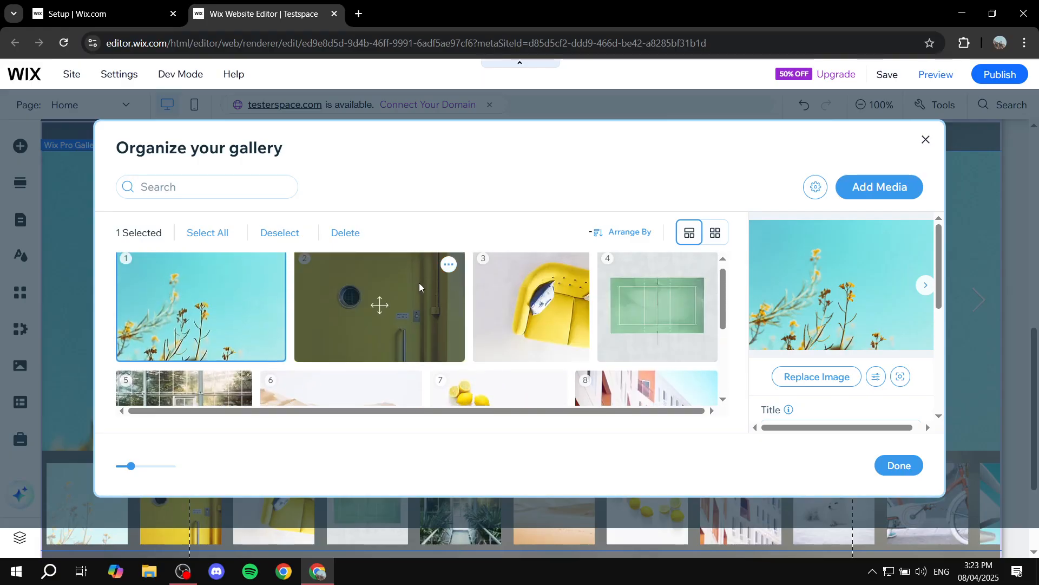
scroll(419, 282, down, 1)
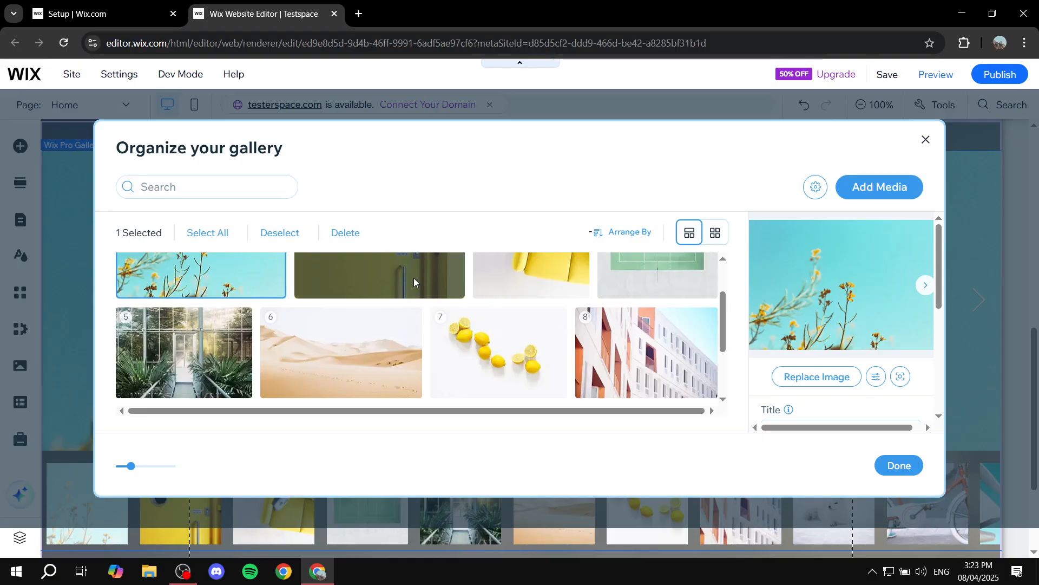
scroll(271, 330, up, 1)
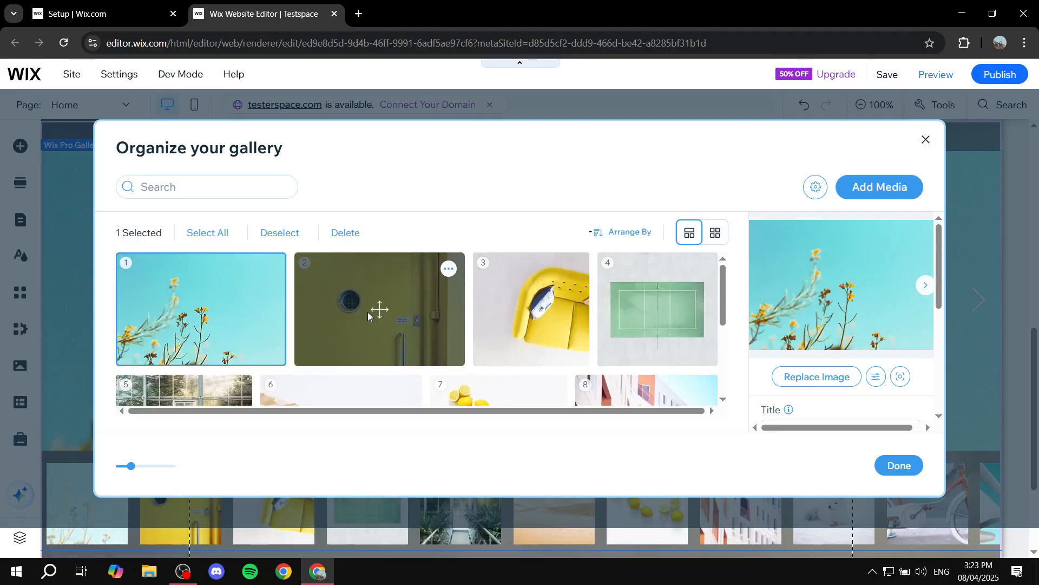
drag(383, 309, 326, 304)
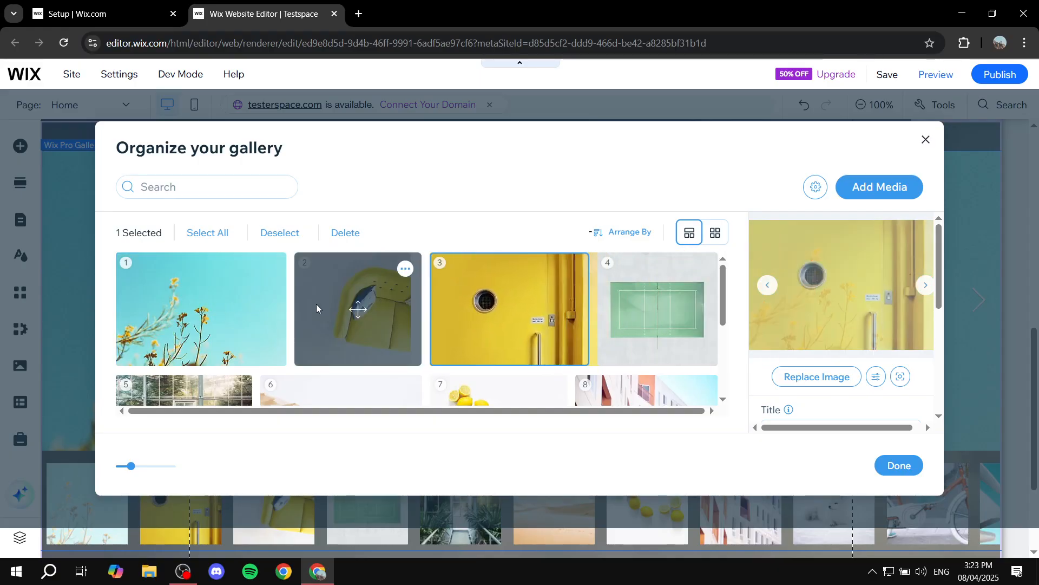
drag(504, 309, 81, 294)
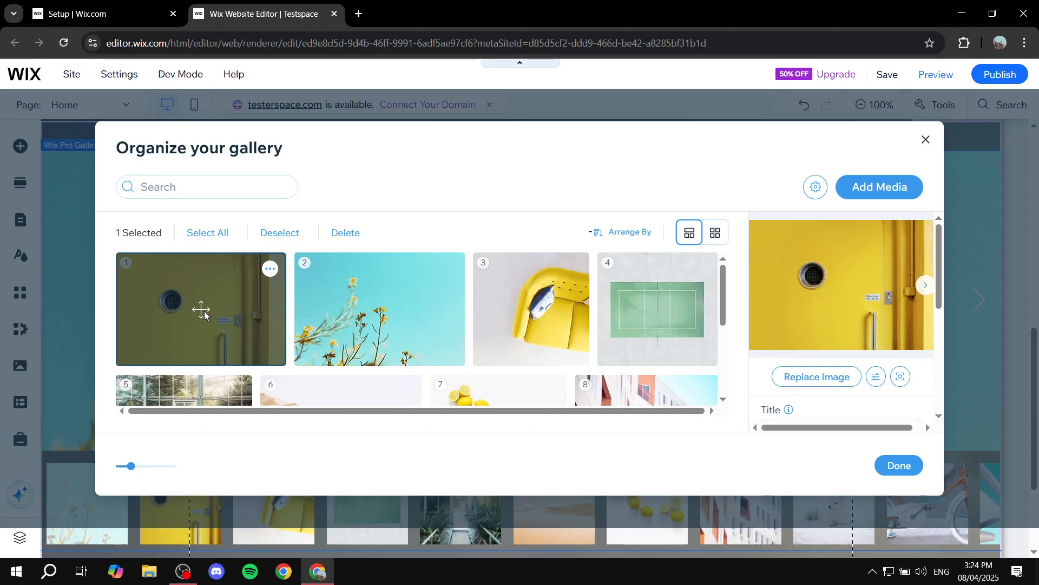
drag(203, 312, 436, 307)
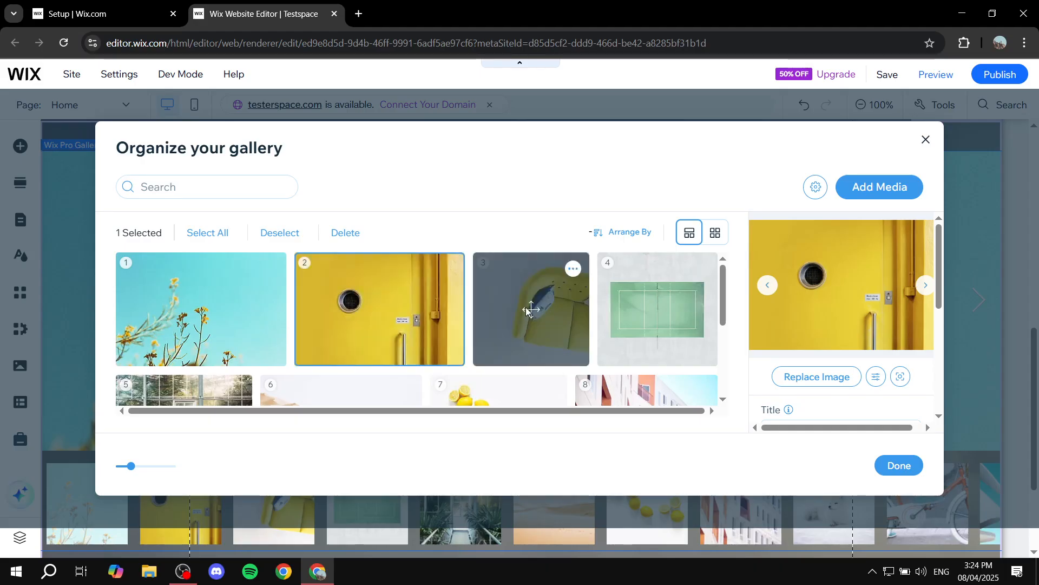
drag(352, 311, 531, 292)
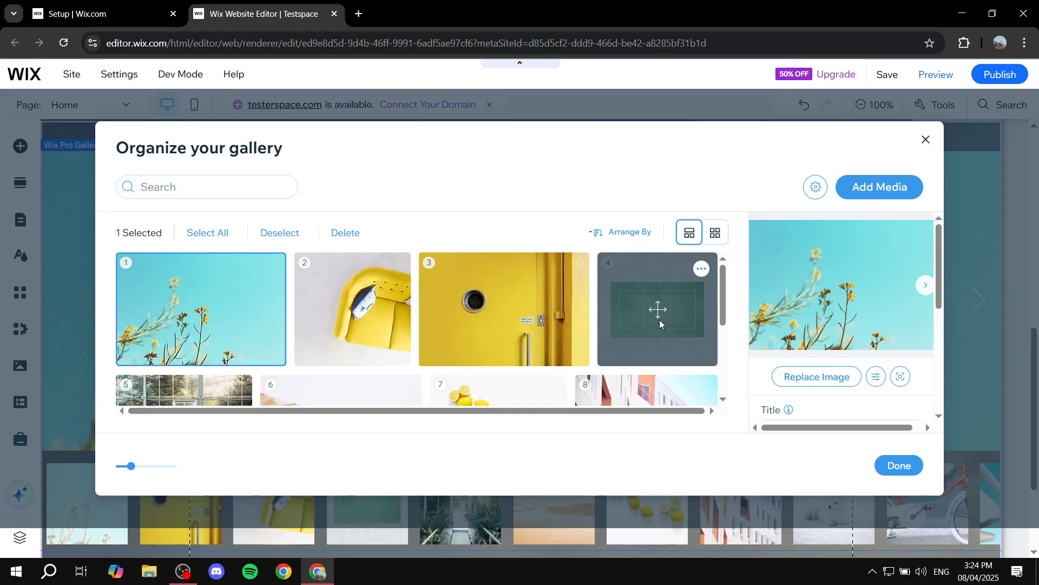
scroll(658, 317, down, 1)
scroll(649, 292, up, 1)
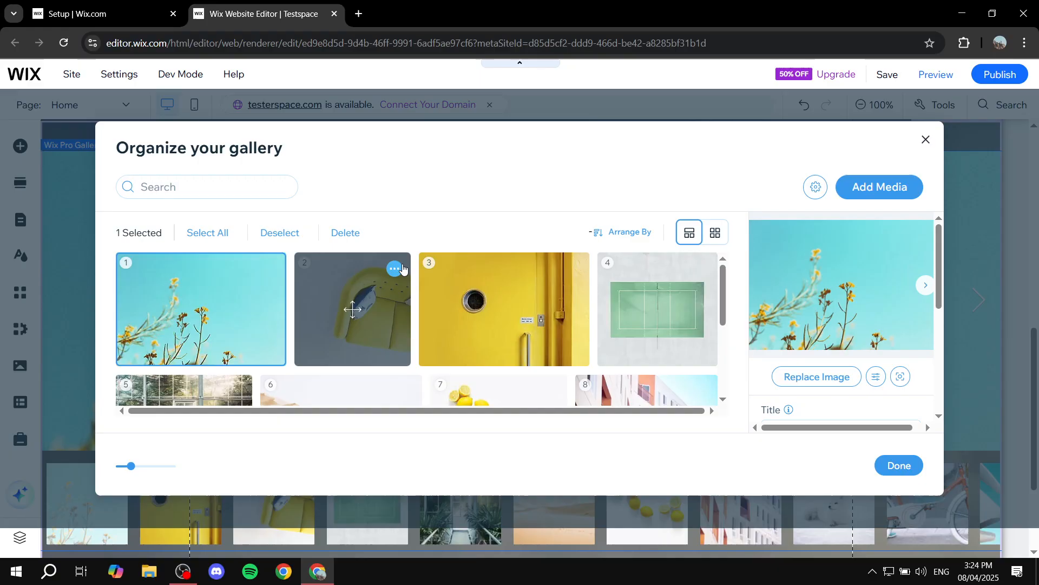
click(401, 269)
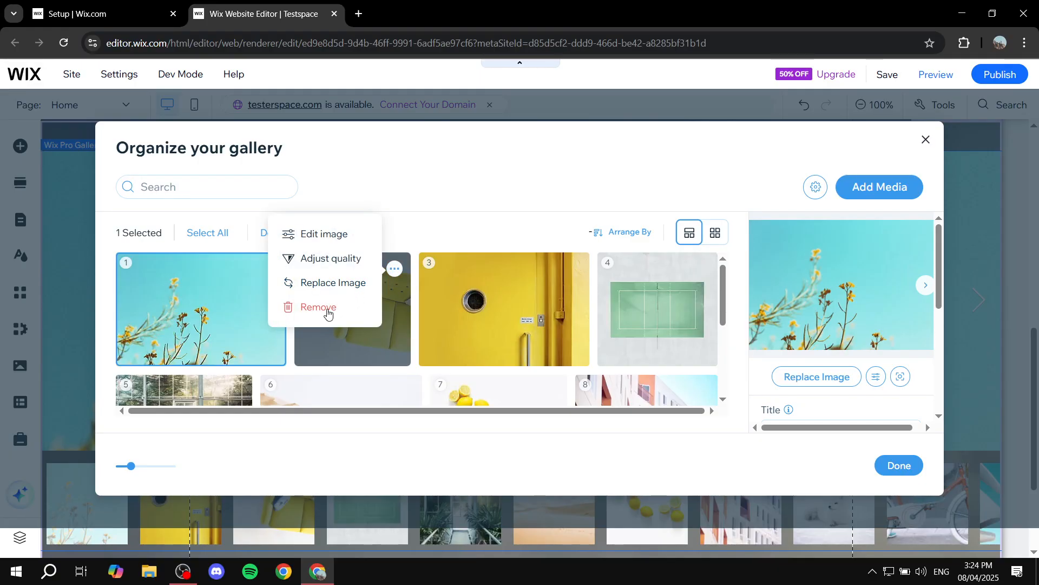
click(394, 269)
click(394, 269)
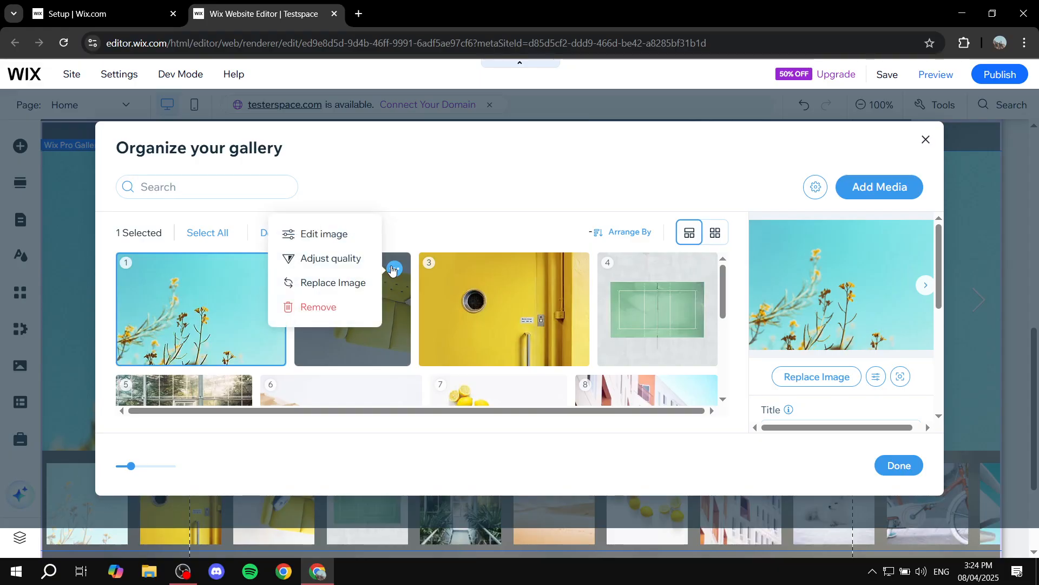
click(330, 265)
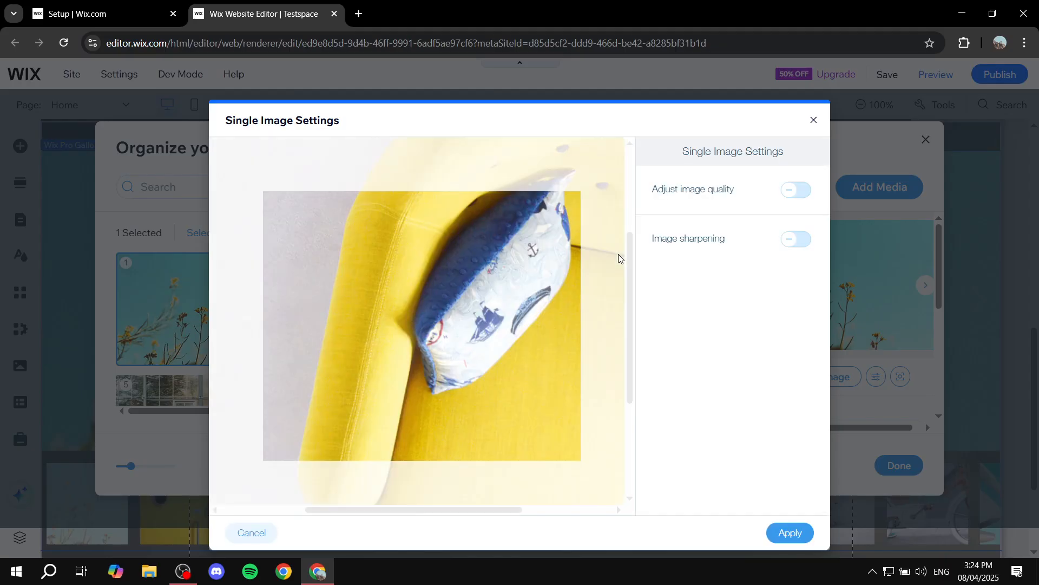
click(793, 190)
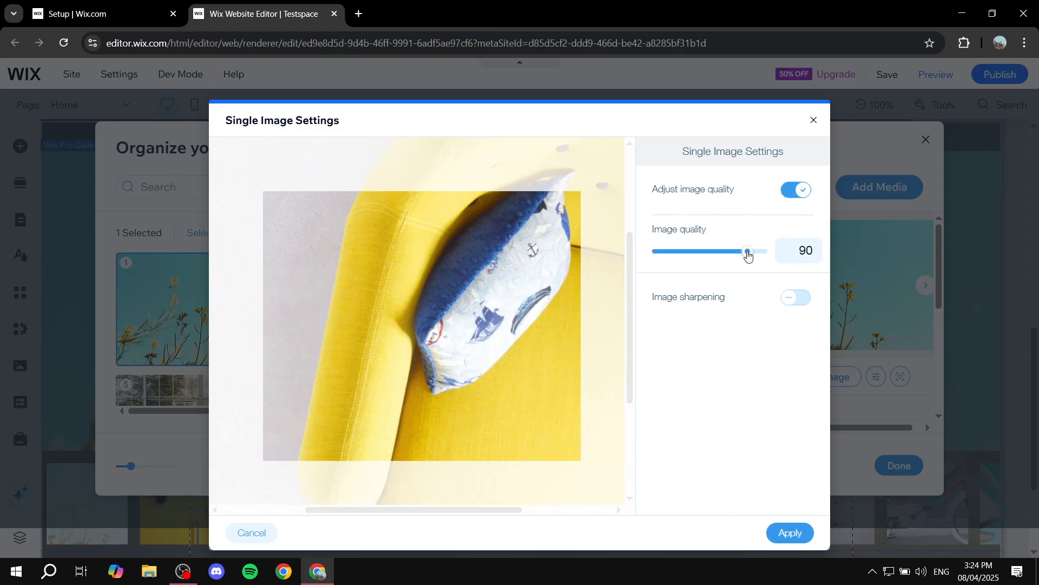
mouse_move(748, 255)
mouse_down()
mouse_move(772, 252)
mouse_move(733, 255)
mouse_up()
click(733, 254)
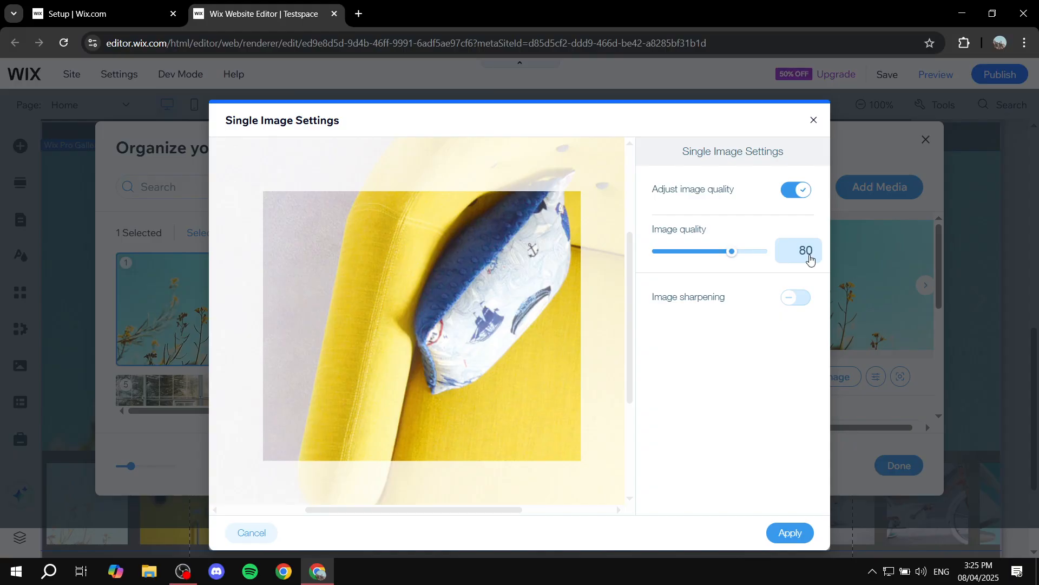
click(796, 191)
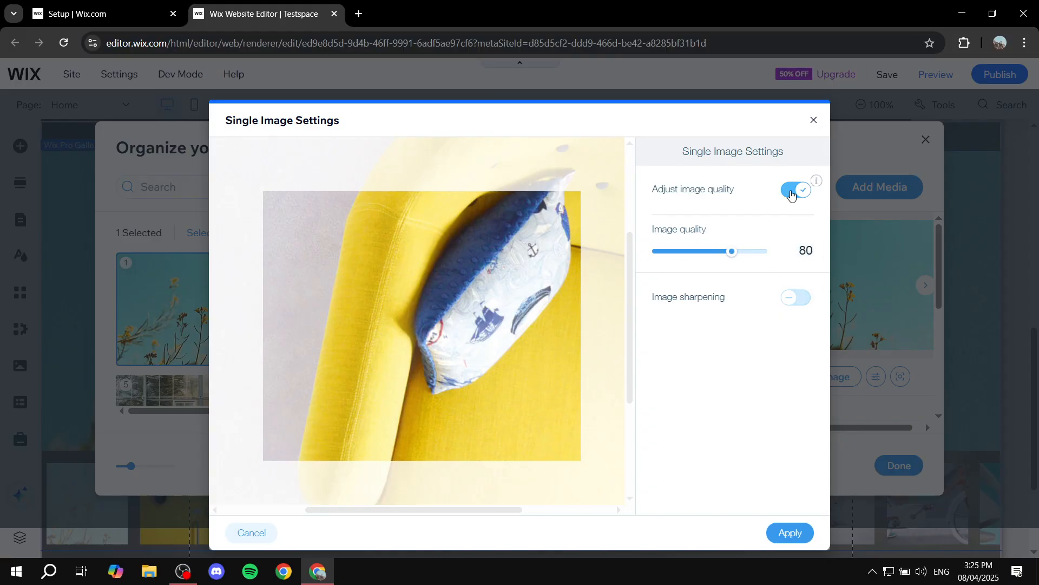
click(796, 239)
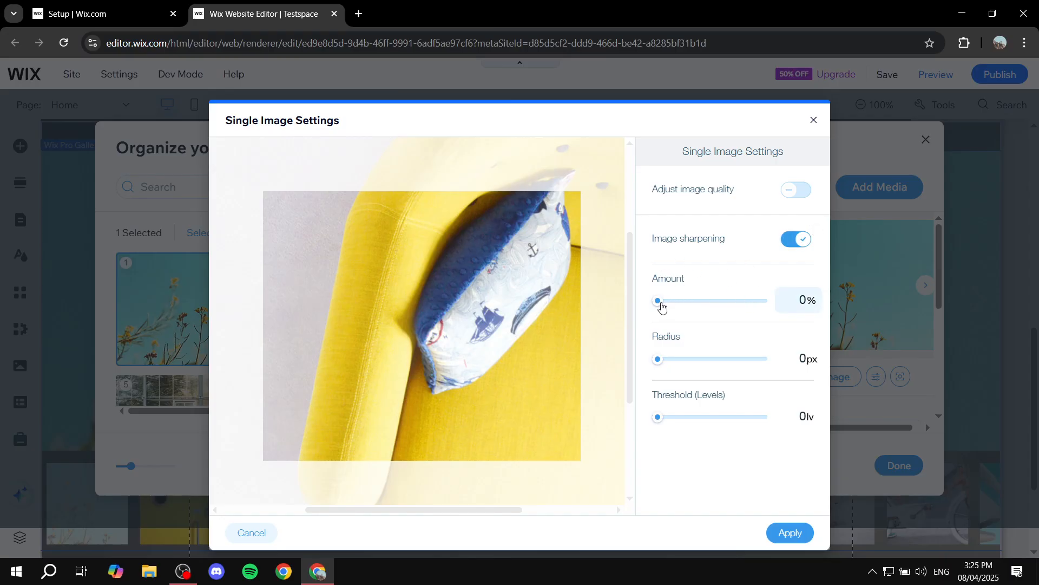
drag(659, 302, 636, 302)
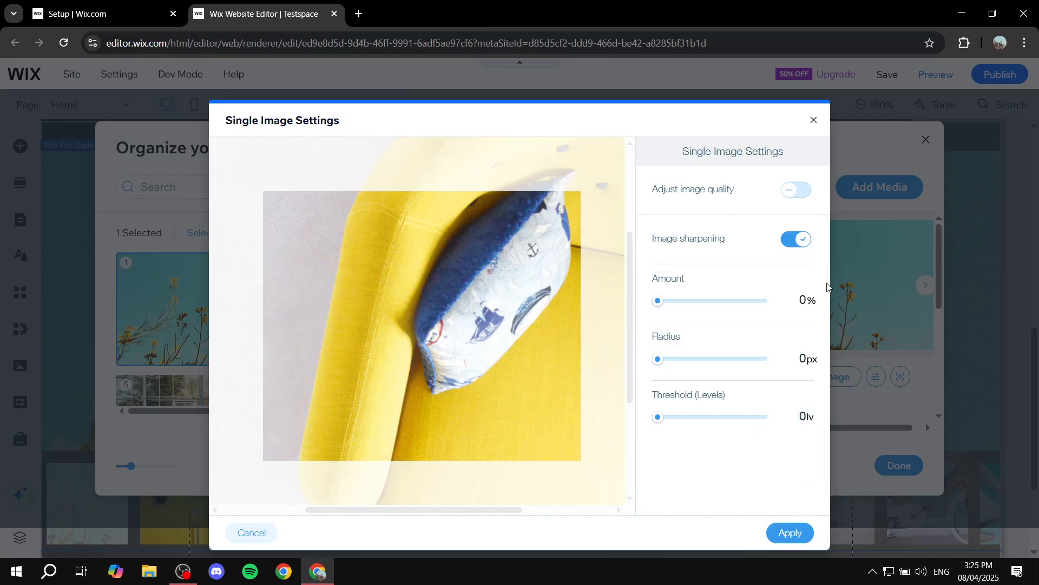
click(797, 239)
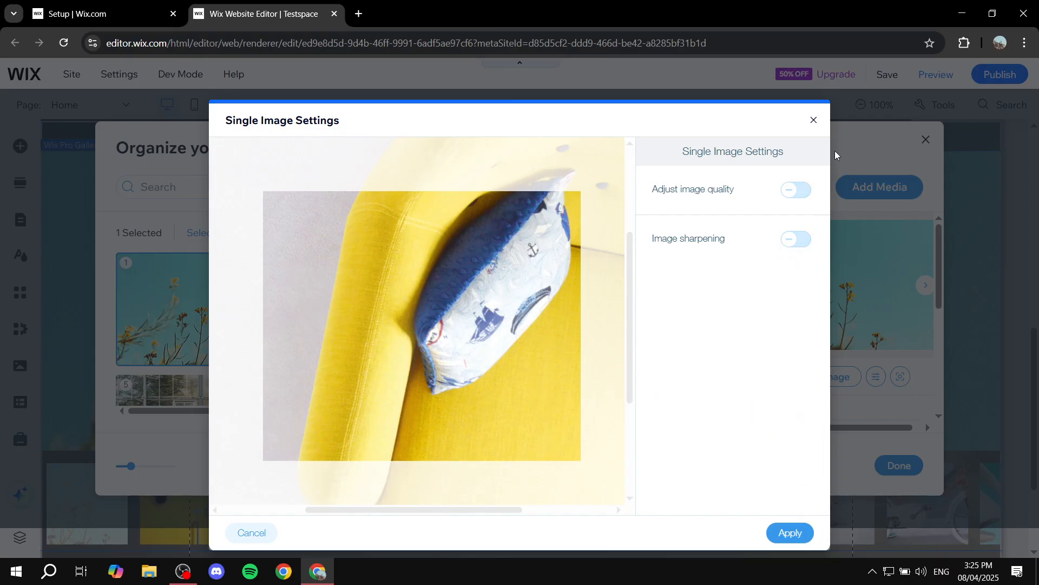
click(813, 119)
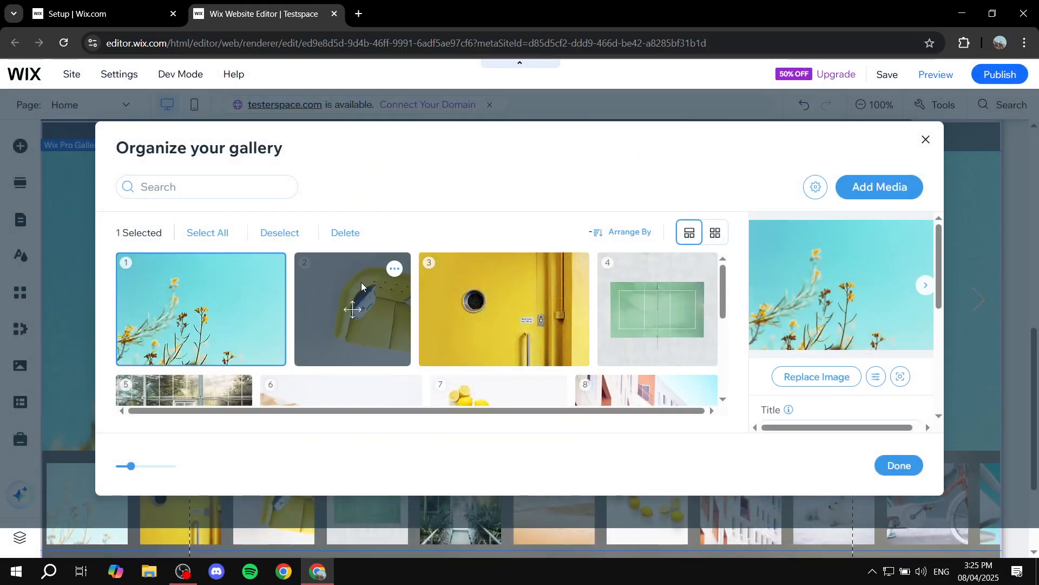
Step: Open the sofa photo in Photo Studio, try the Tropical and Crisp filters, then revert to Original
click(395, 268)
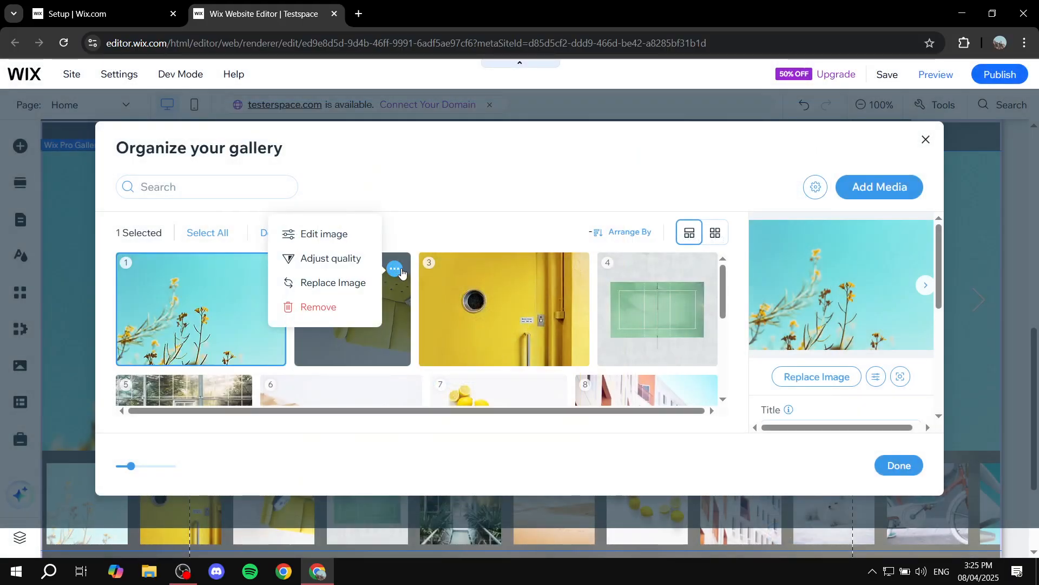
click(349, 243)
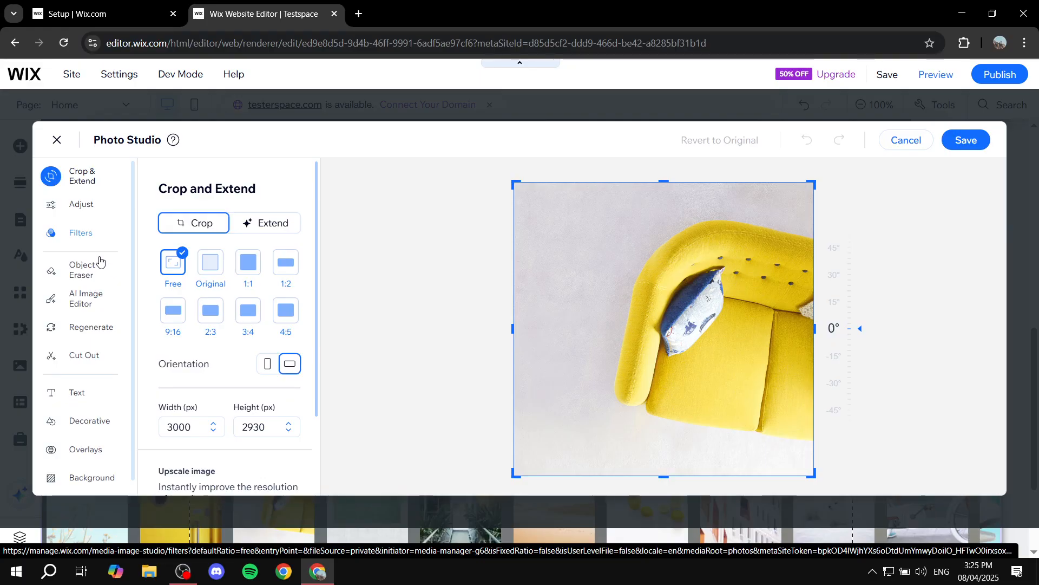
click(79, 240)
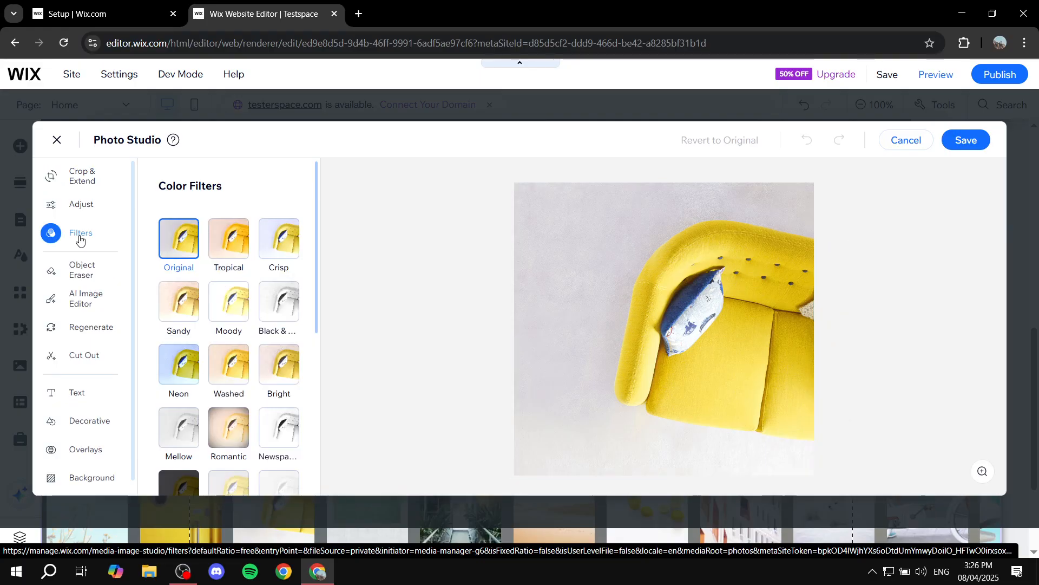
click(220, 261)
click(277, 236)
click(189, 237)
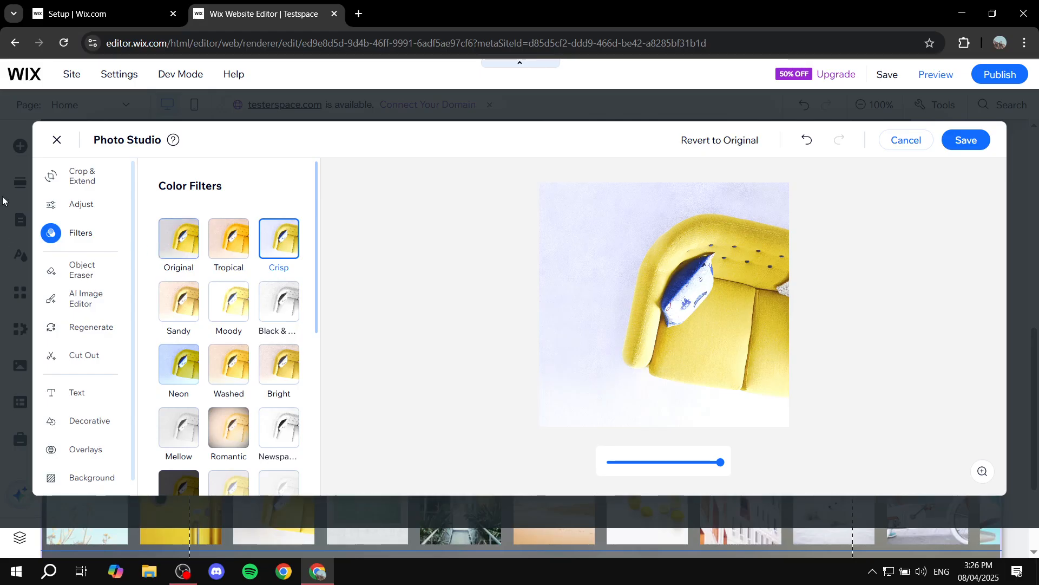
scroll(254, 352, down, 5)
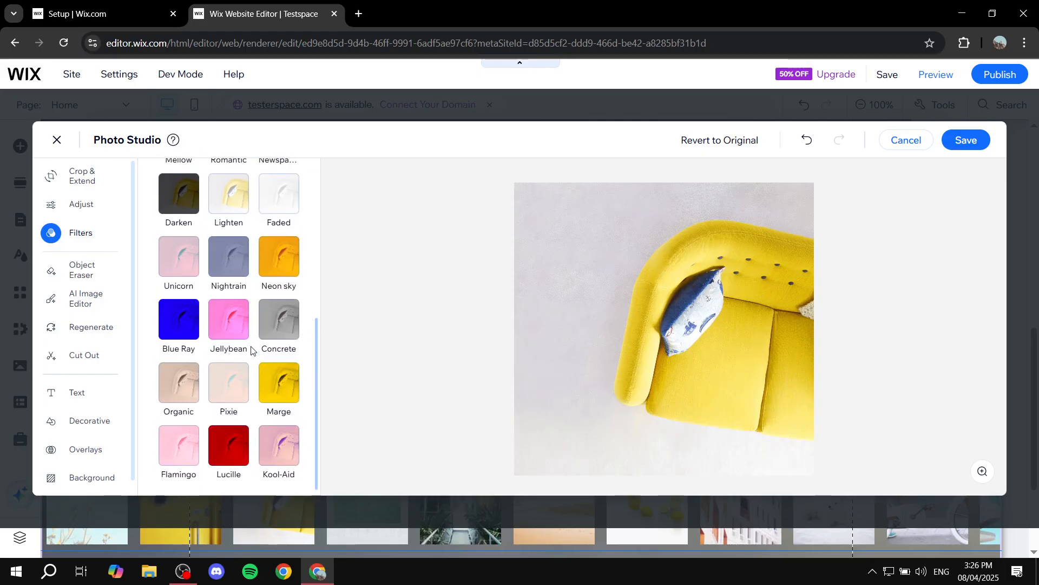
scroll(254, 352, up, 5)
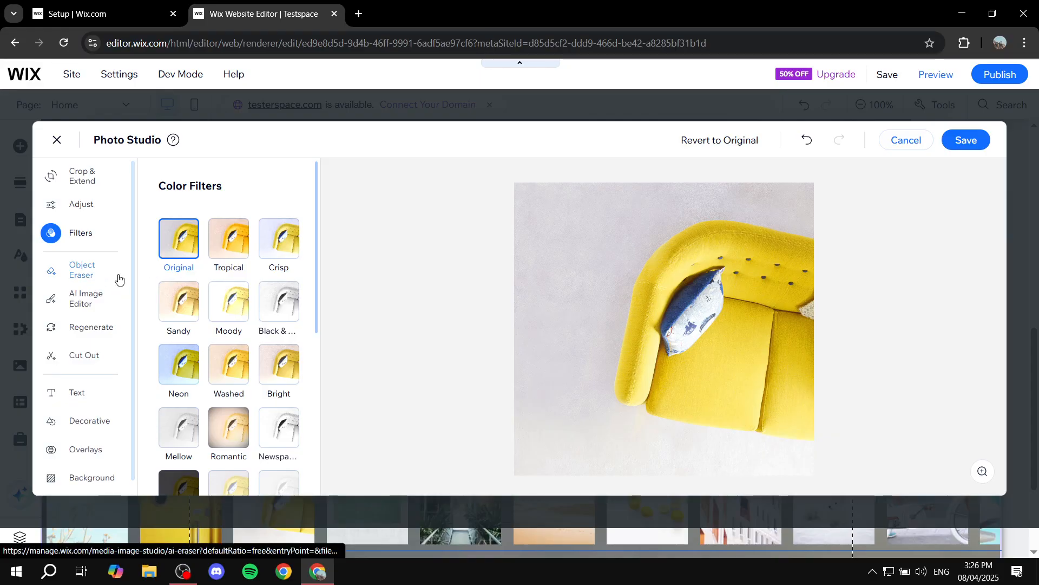
Step: Mask and erase the yellow sofa with Object Eraser, then cancel and leave without saving
click(92, 270)
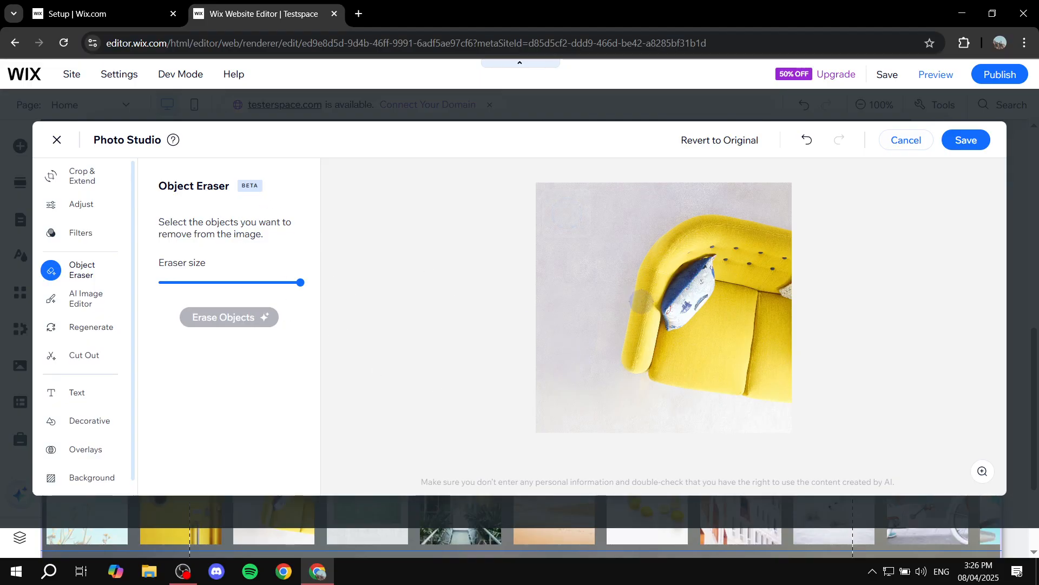
mouse_move(659, 344)
mouse_down()
mouse_move(701, 284)
mouse_move(631, 303)
mouse_move(647, 374)
mouse_move(622, 347)
mouse_move(674, 233)
mouse_move(644, 309)
mouse_move(681, 292)
mouse_up()
mouse_move(676, 240)
mouse_down()
mouse_move(737, 233)
mouse_move(704, 234)
mouse_move(779, 247)
mouse_up()
mouse_move(797, 296)
mouse_down()
mouse_move(736, 333)
mouse_move(752, 401)
mouse_move(780, 379)
mouse_move(795, 257)
mouse_move(762, 333)
mouse_move(768, 279)
mouse_move(720, 383)
mouse_move(663, 381)
mouse_move(704, 368)
mouse_move(736, 265)
mouse_up()
mouse_move(742, 319)
mouse_down()
mouse_move(717, 258)
mouse_move(693, 239)
mouse_move(756, 253)
mouse_move(723, 217)
mouse_move(674, 216)
mouse_move(794, 244)
mouse_move(791, 235)
mouse_up()
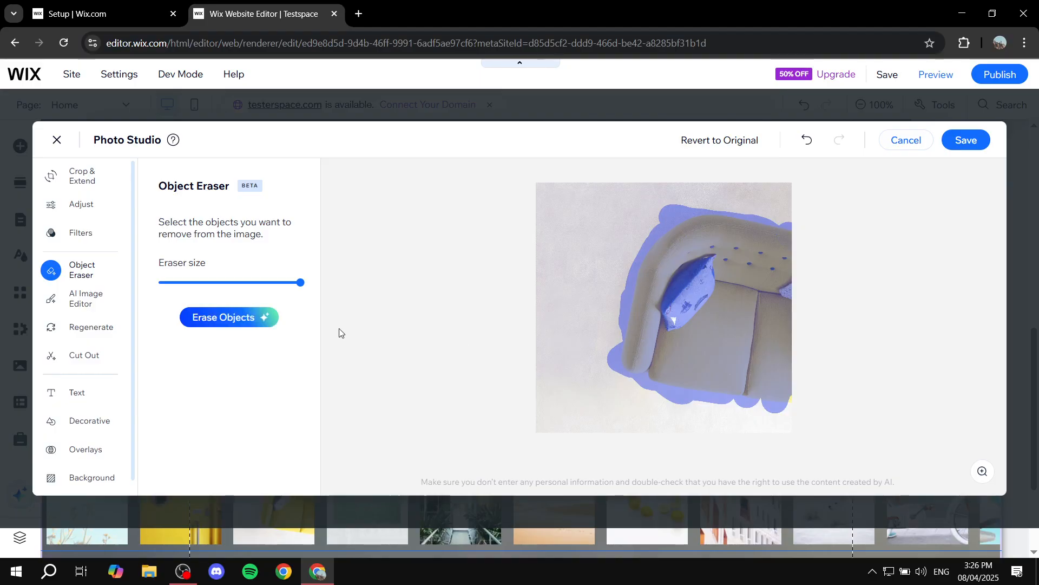
click(260, 321)
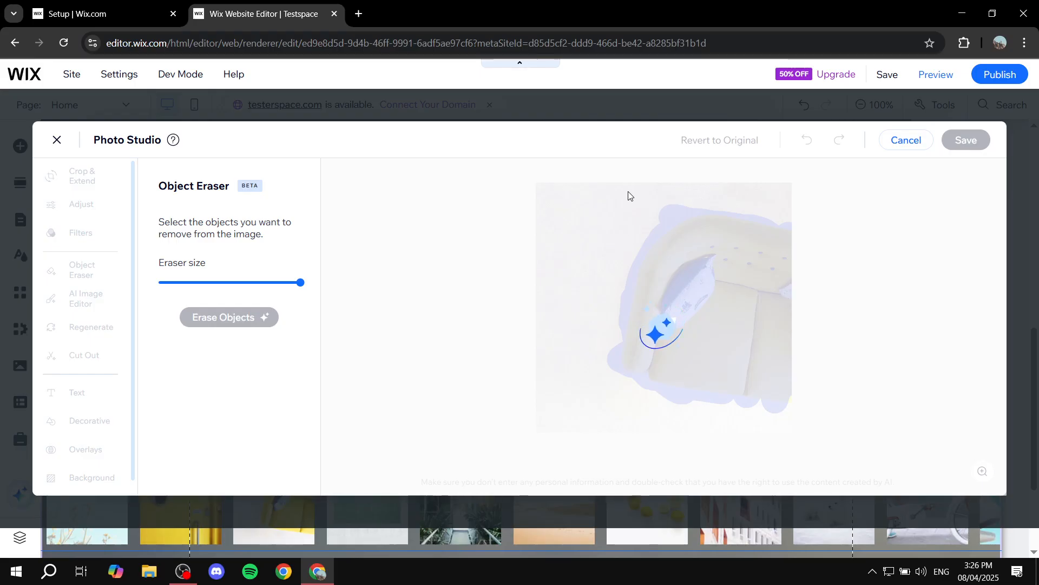
click(908, 141)
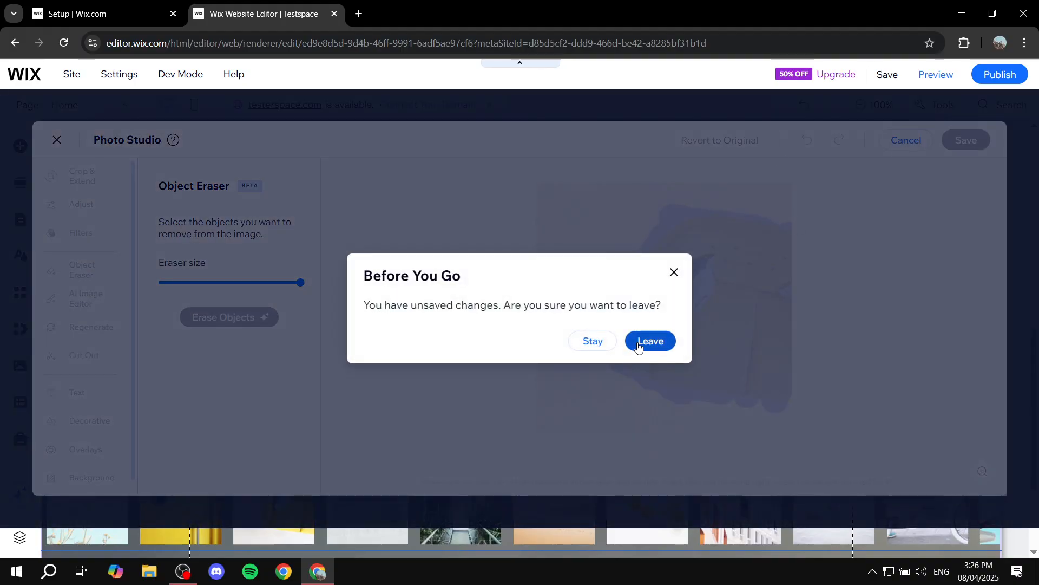
click(639, 346)
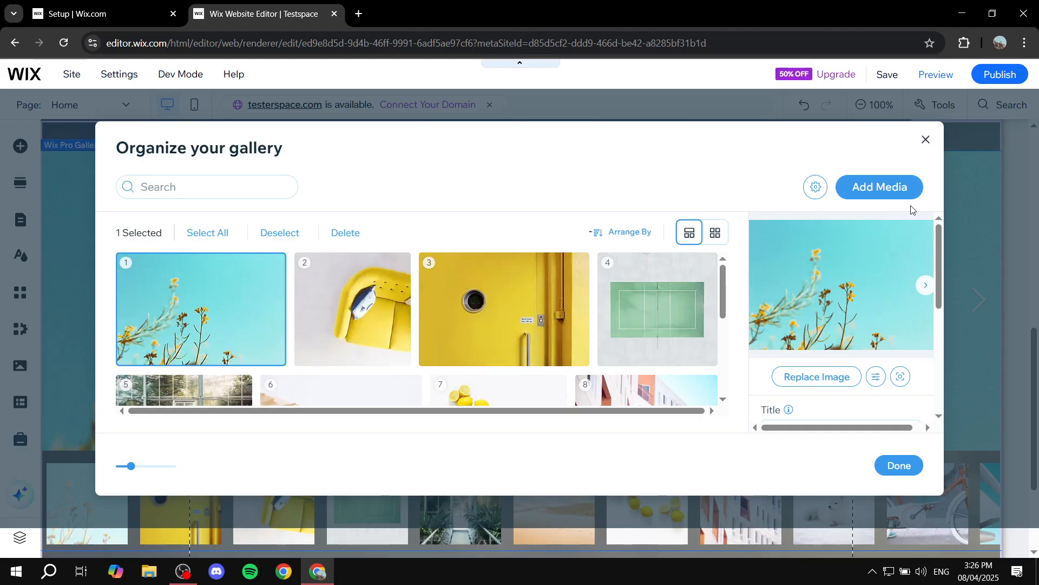
Step: Check the Add Media choices, dismiss them, and close the Organize your gallery manager
click(876, 194)
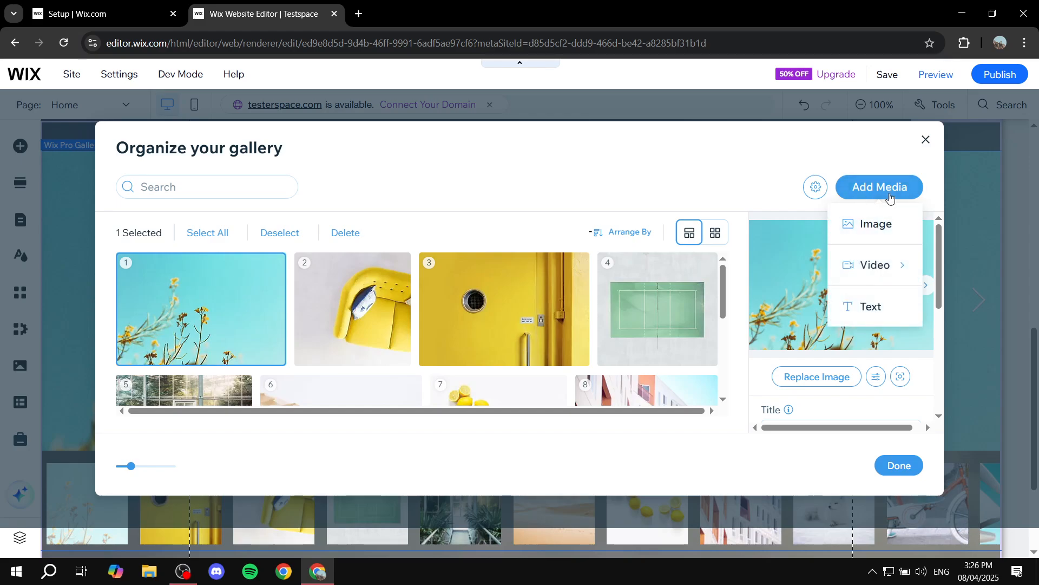
click(882, 166)
scroll(856, 238, down, 5)
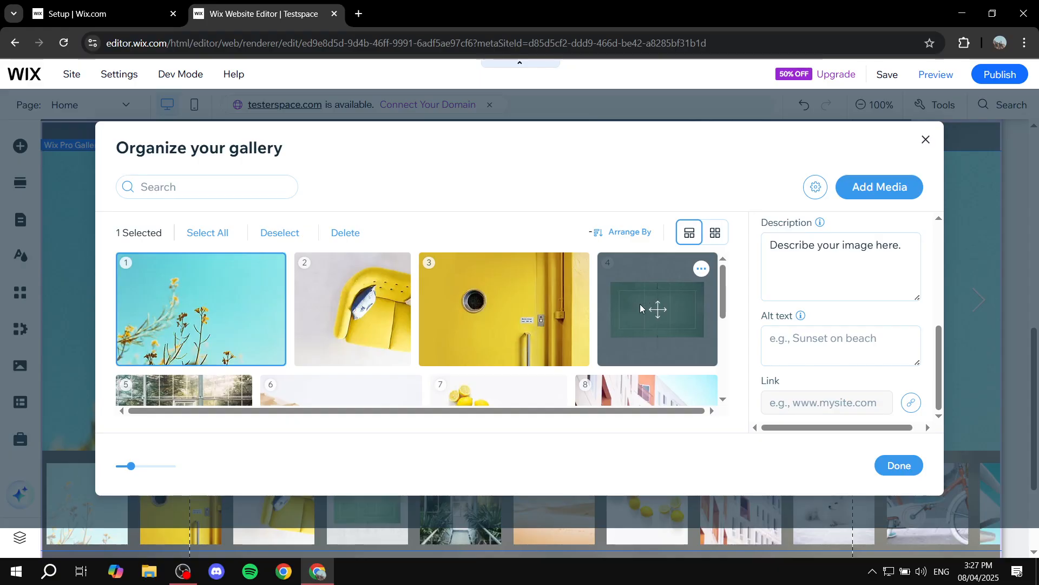
scroll(822, 303, up, 5)
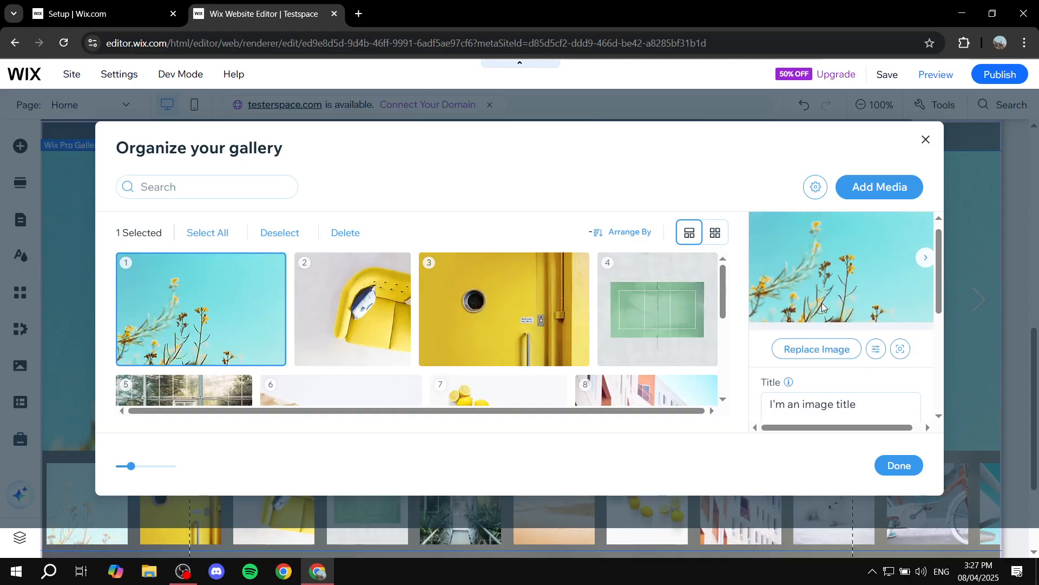
click(926, 140)
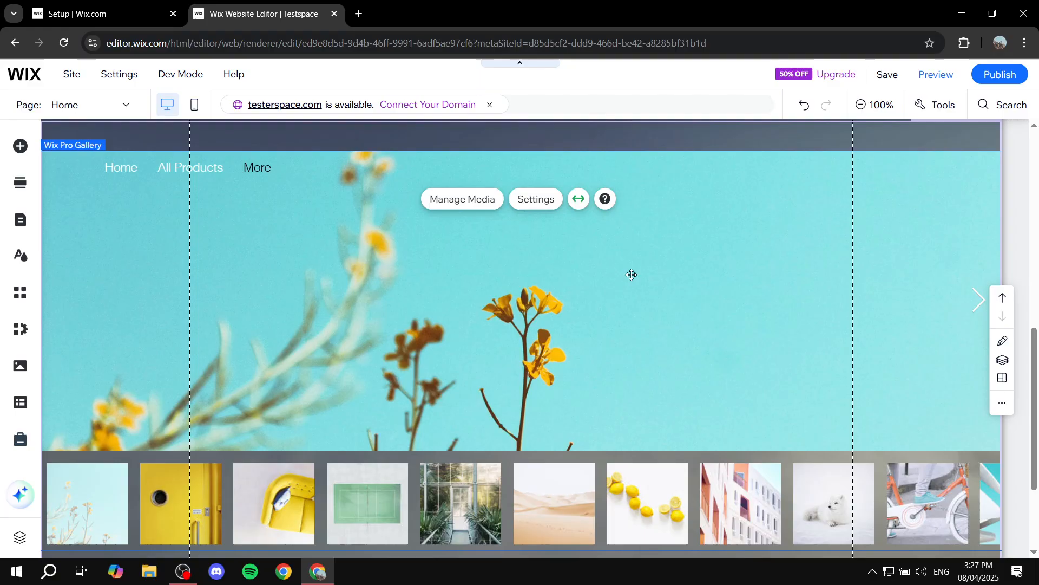
Step: Open the Pro Gallery's Layout settings and compare layouts, keeping Thumbnails selected
click(565, 274)
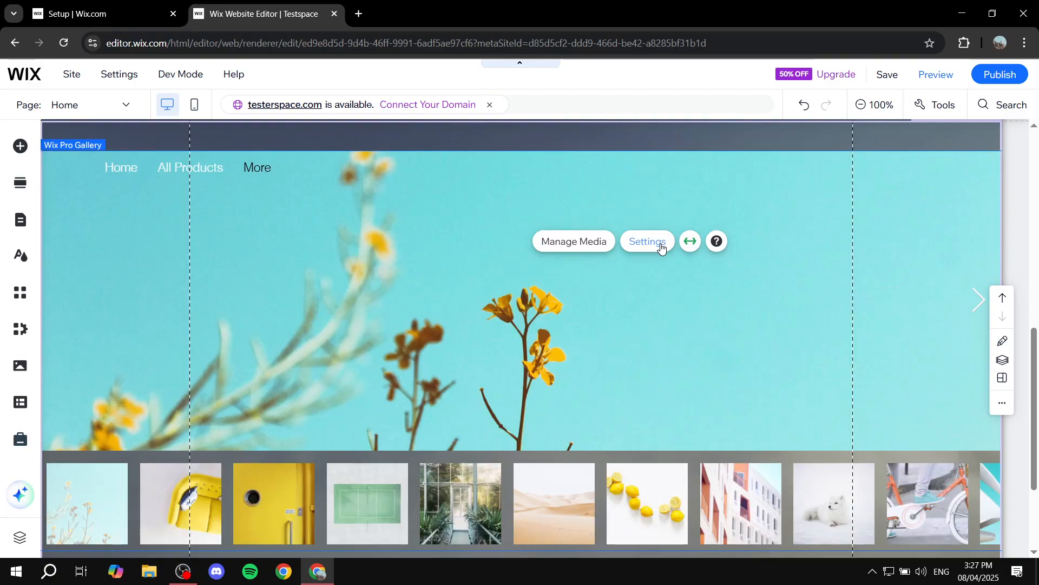
click(660, 242)
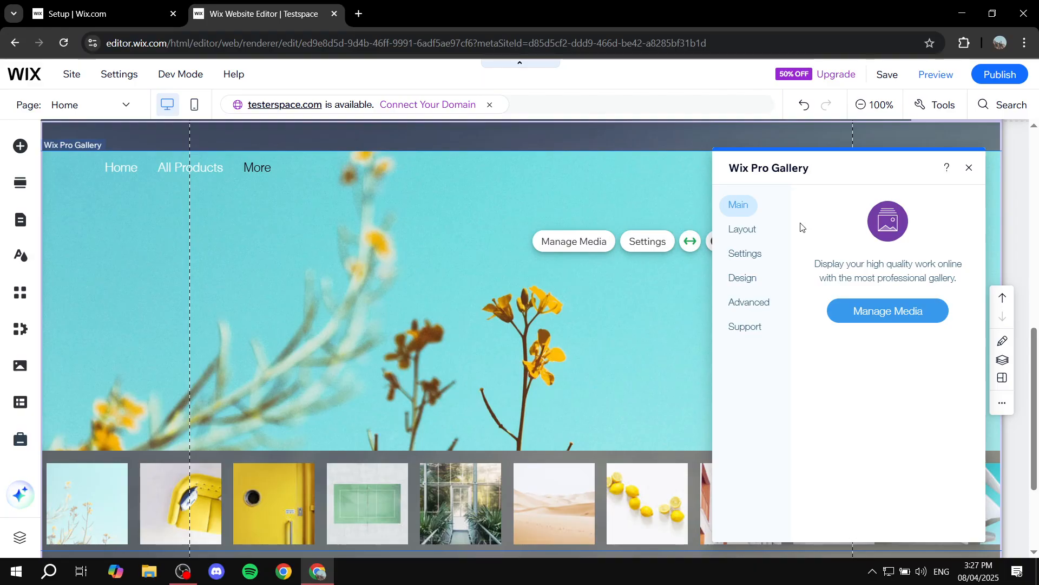
click(731, 232)
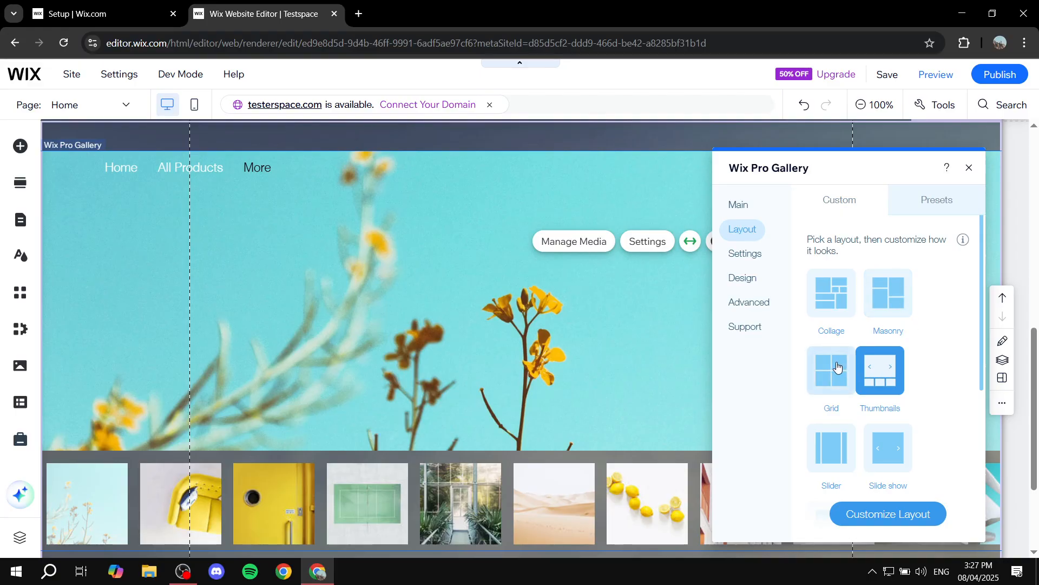
scroll(884, 372, down, 3)
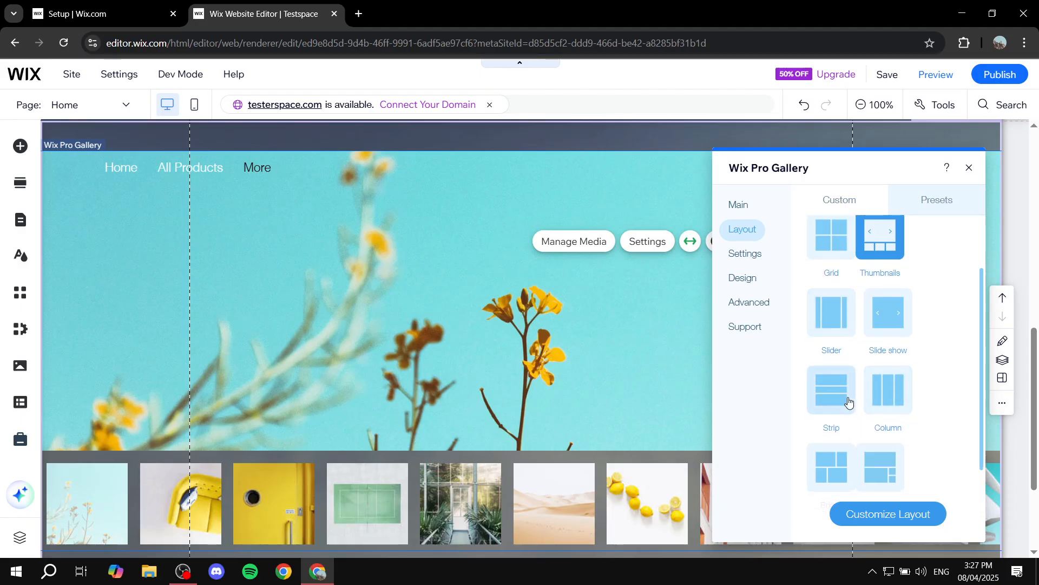
scroll(848, 399, down, 2)
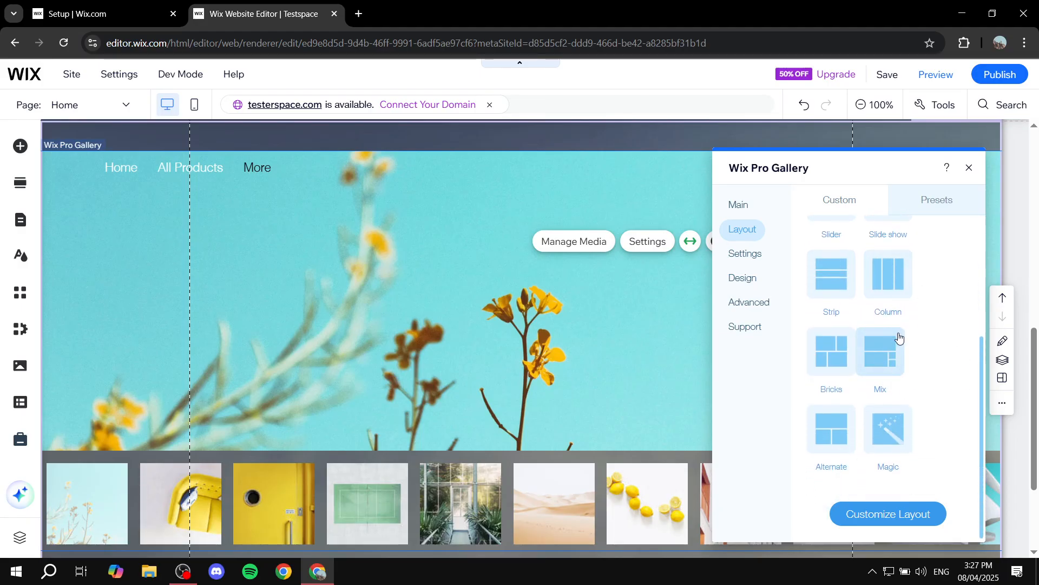
scroll(907, 355, up, 5)
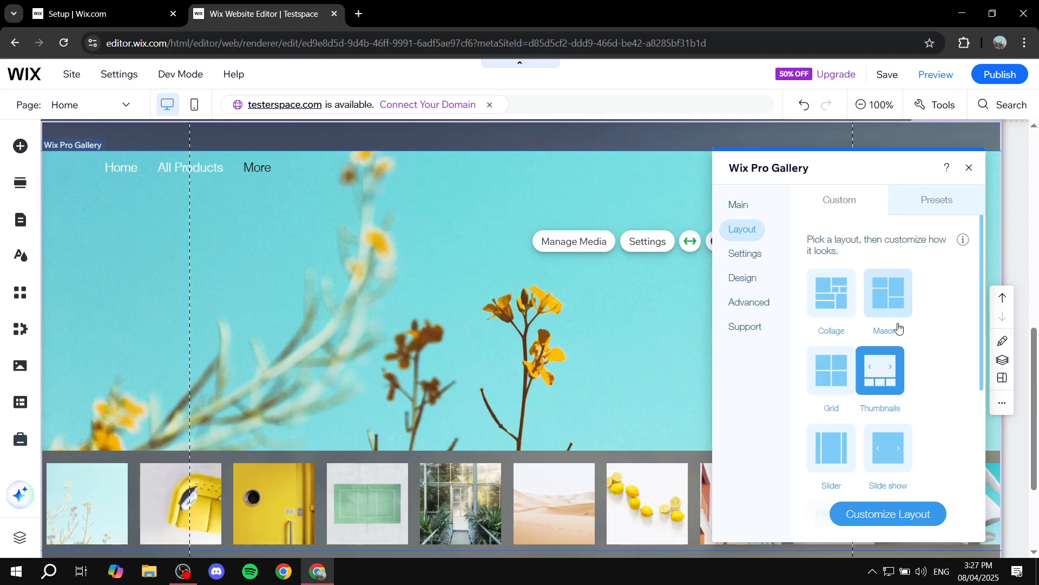
Step: Try Fit thumbnail resize, revert to Crop, and place the thumbnails on the left side
click(893, 515)
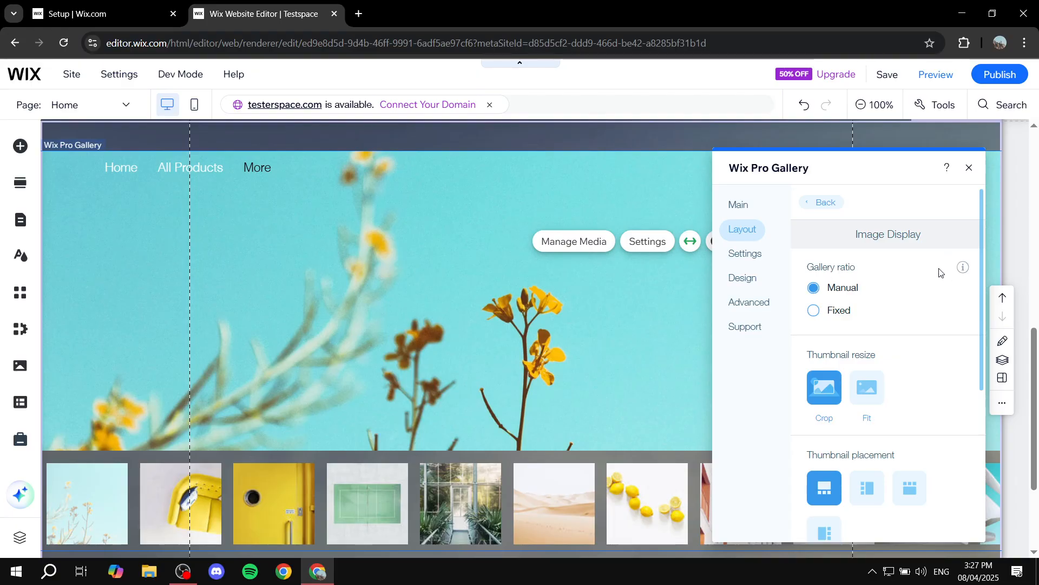
scroll(858, 312, down, 2)
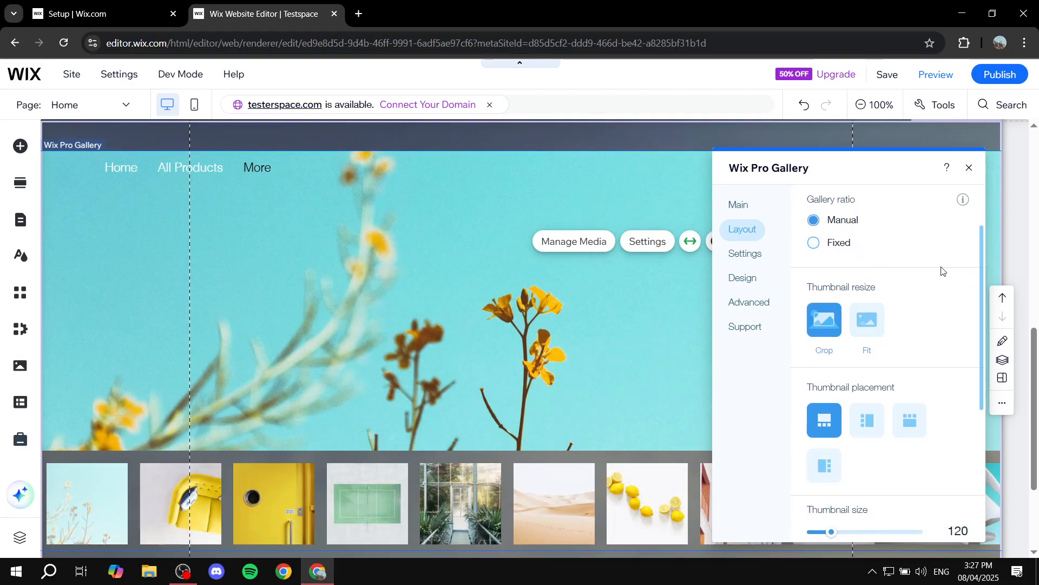
click(866, 331)
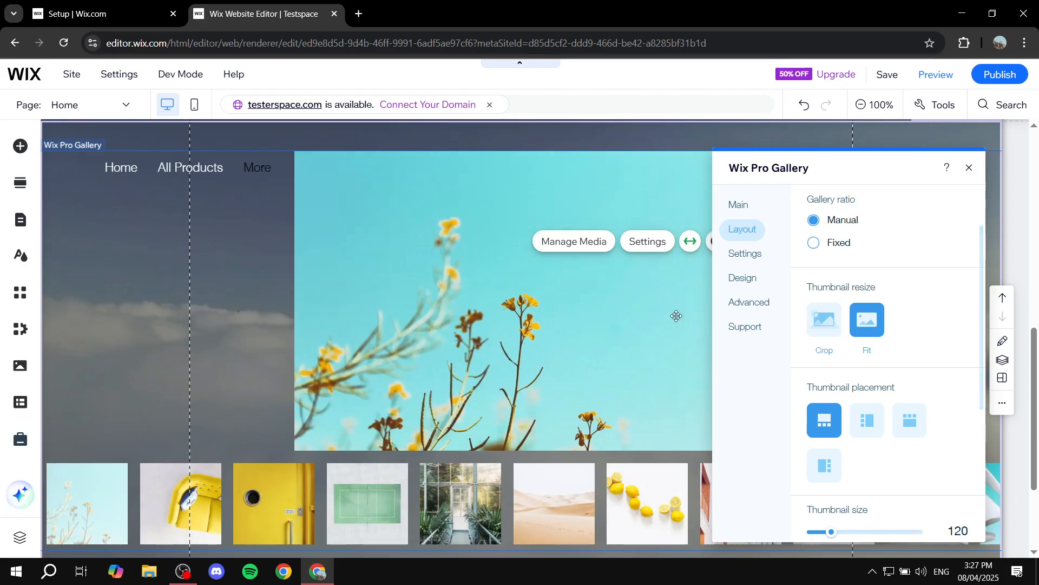
click(824, 330)
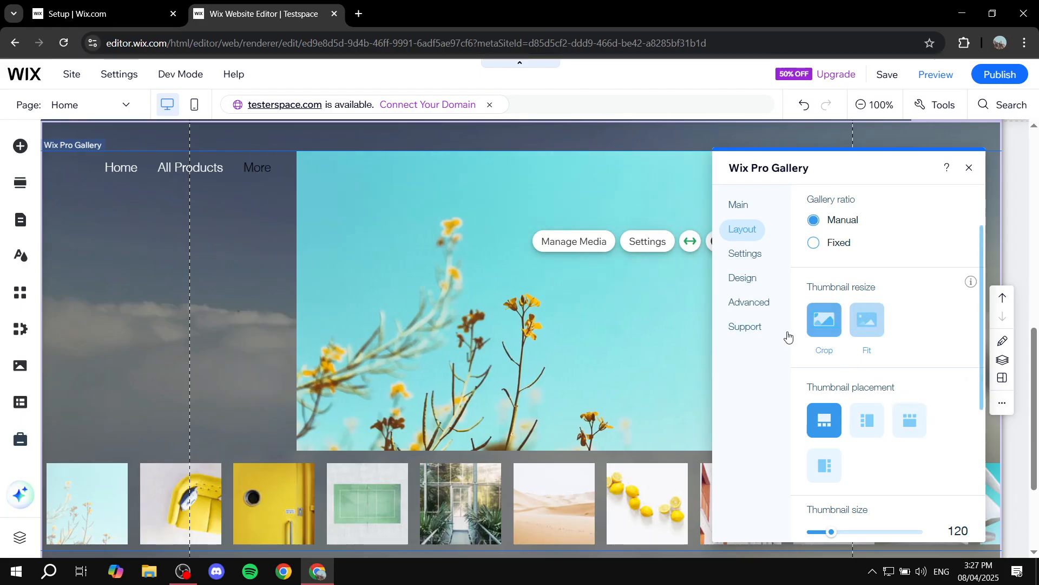
scroll(898, 358, down, 3)
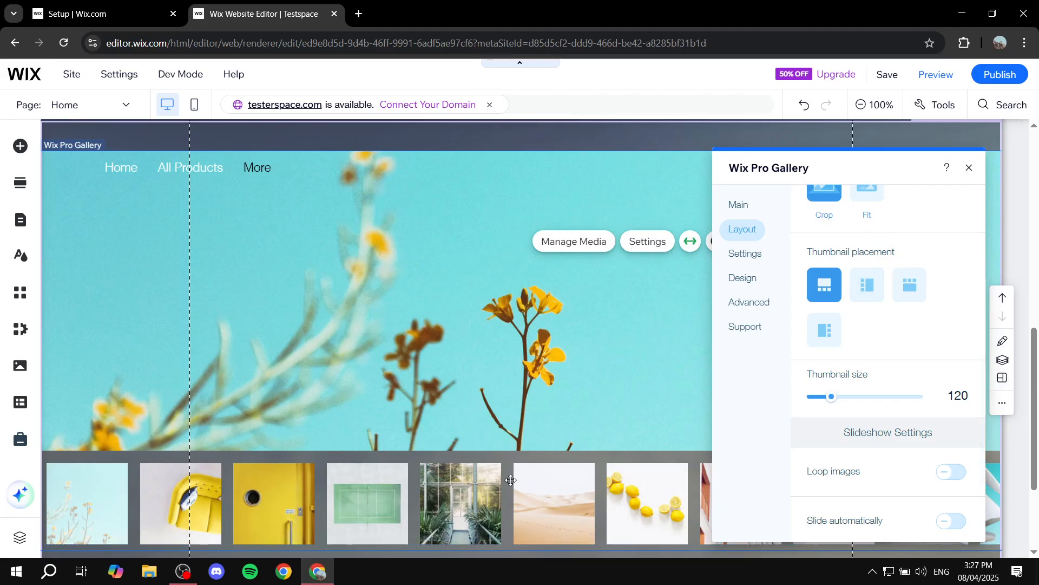
click(868, 297)
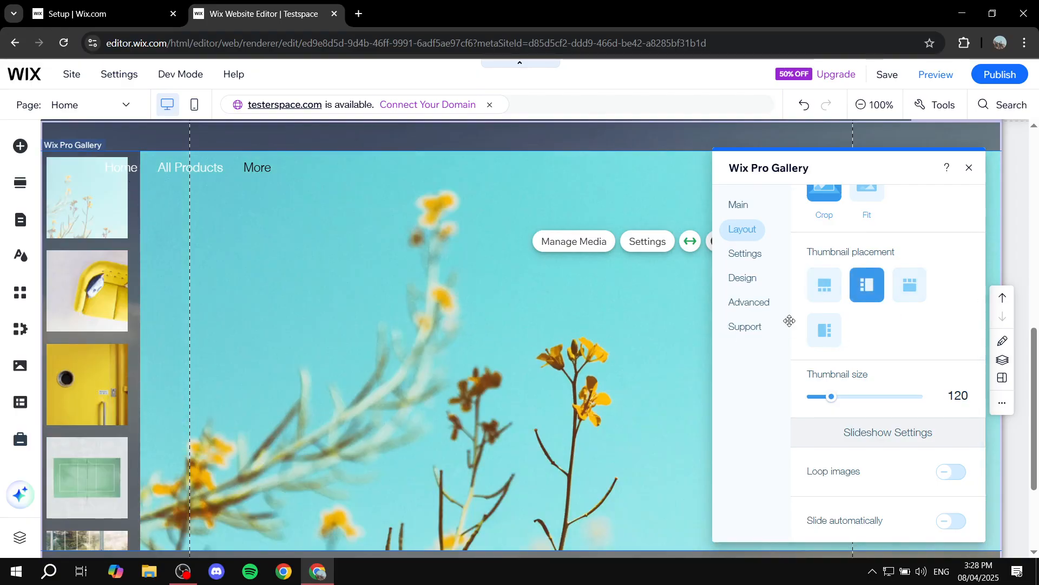
scroll(898, 328, down, 2)
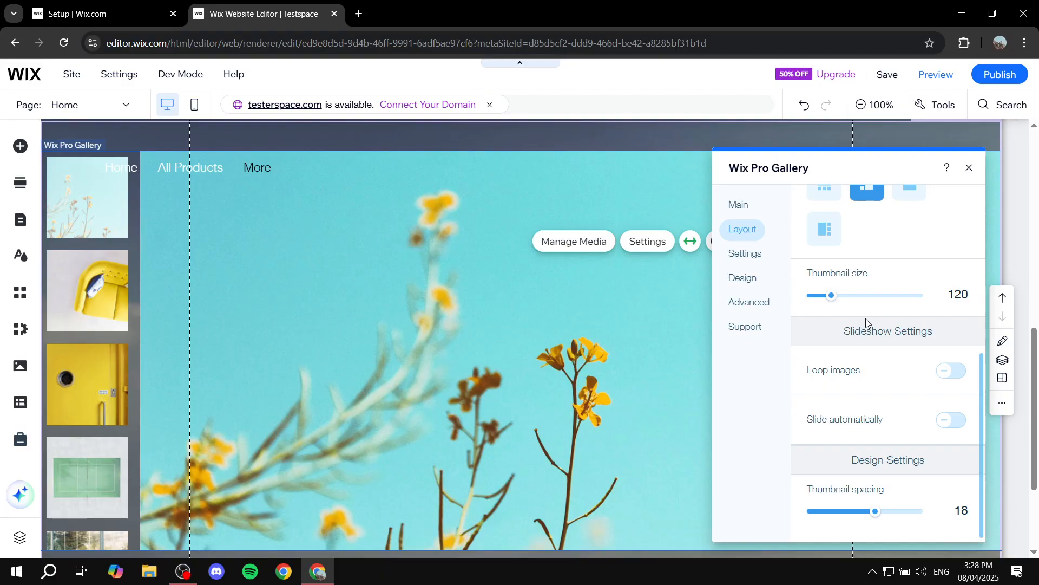
Step: Set 'When clicking on an item' to Open in Full Screen, then view the Design sections
click(758, 262)
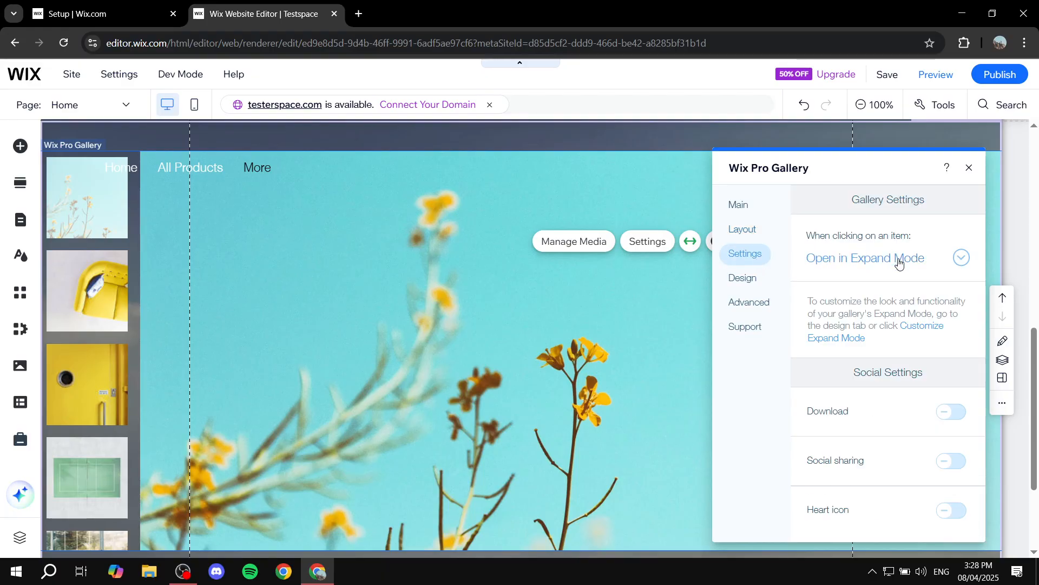
scroll(915, 336, down, 2)
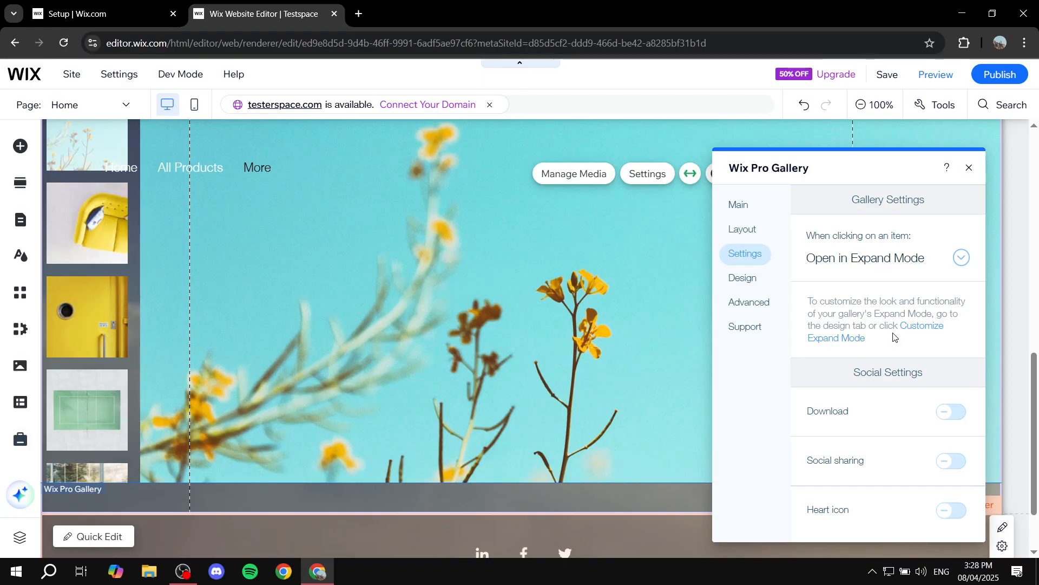
scroll(895, 337, up, 2)
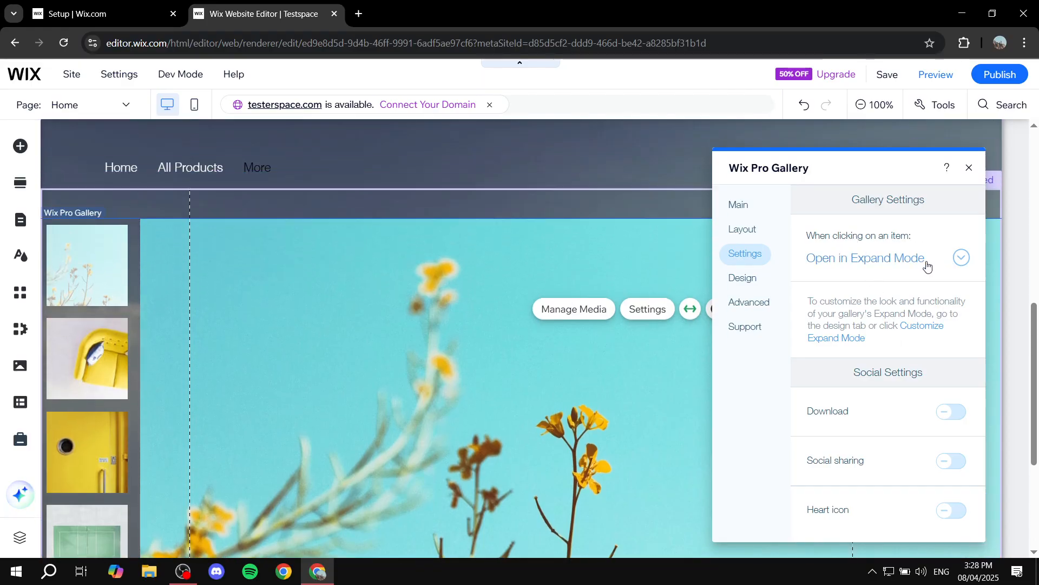
click(962, 258)
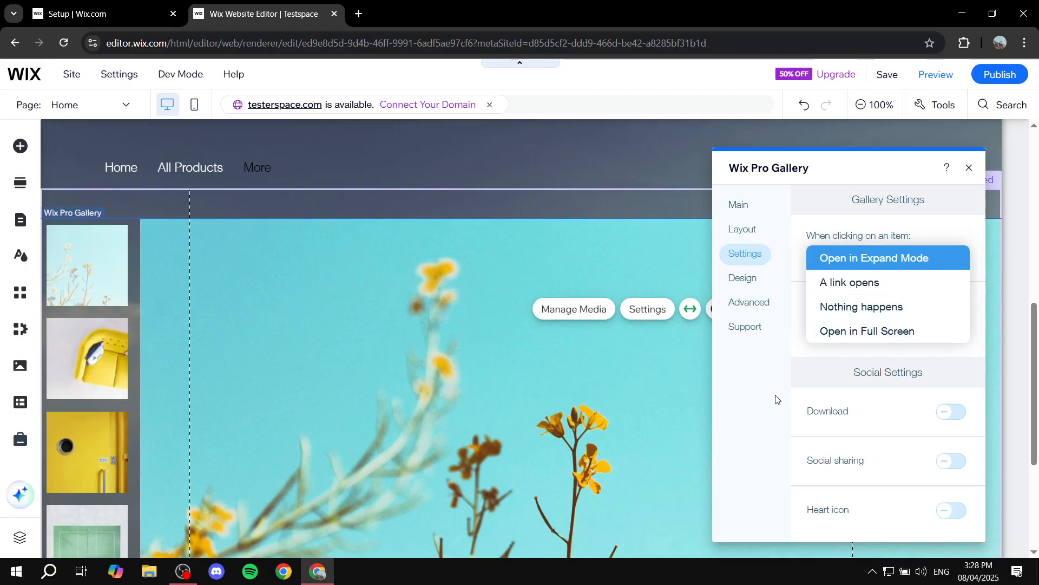
click(850, 330)
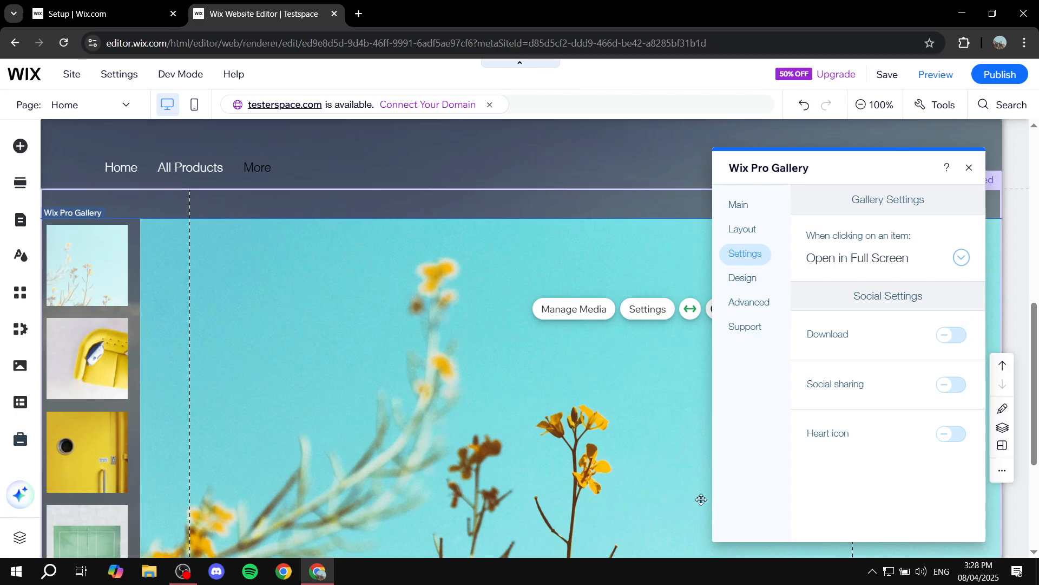
click(748, 279)
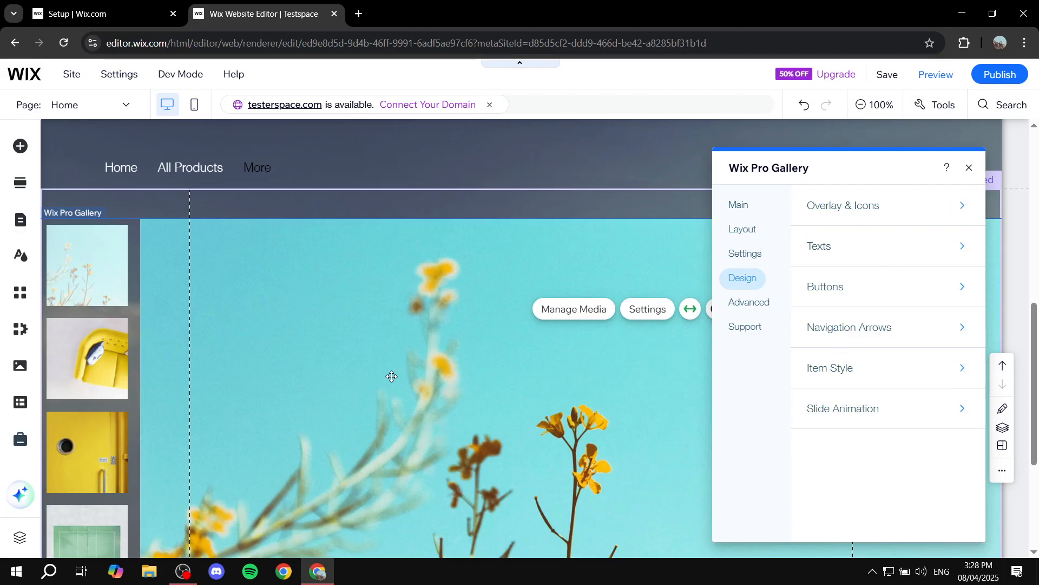
Step: Reopen the gallery settings and move the panel toward the page centre
scroll(346, 350, down, 1)
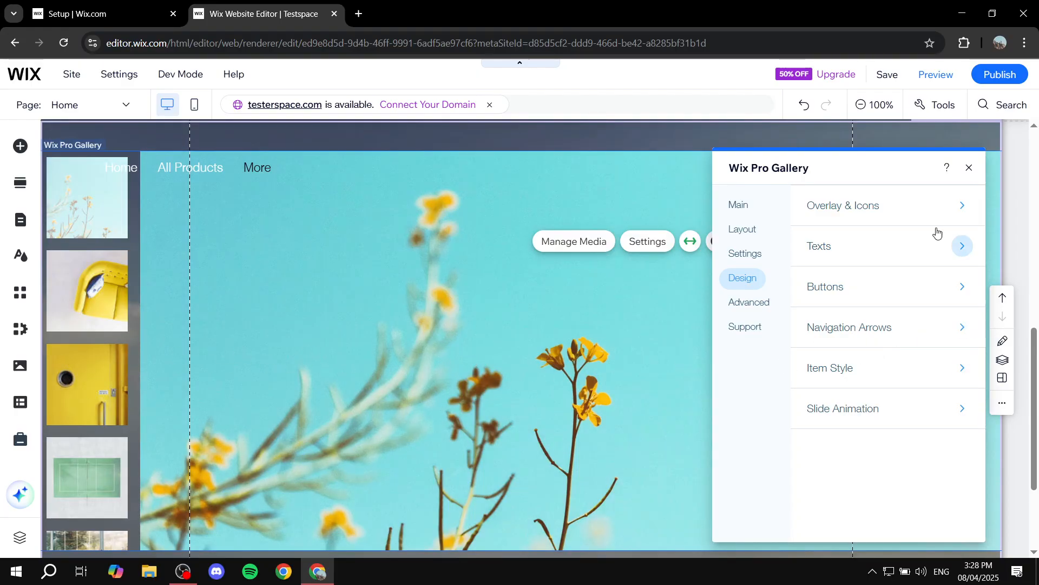
click(969, 168)
scroll(850, 314, down, 1)
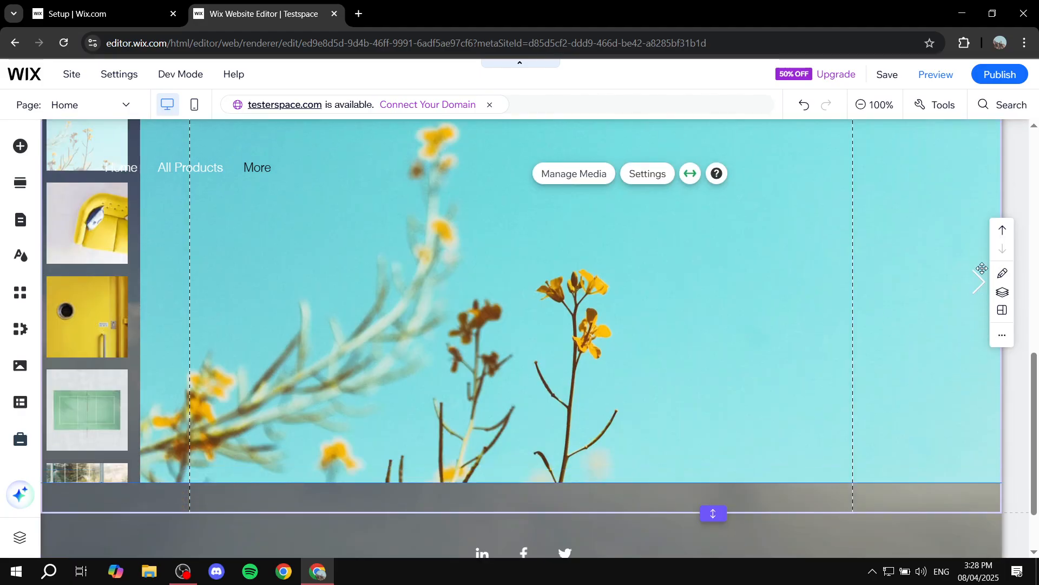
click(903, 259)
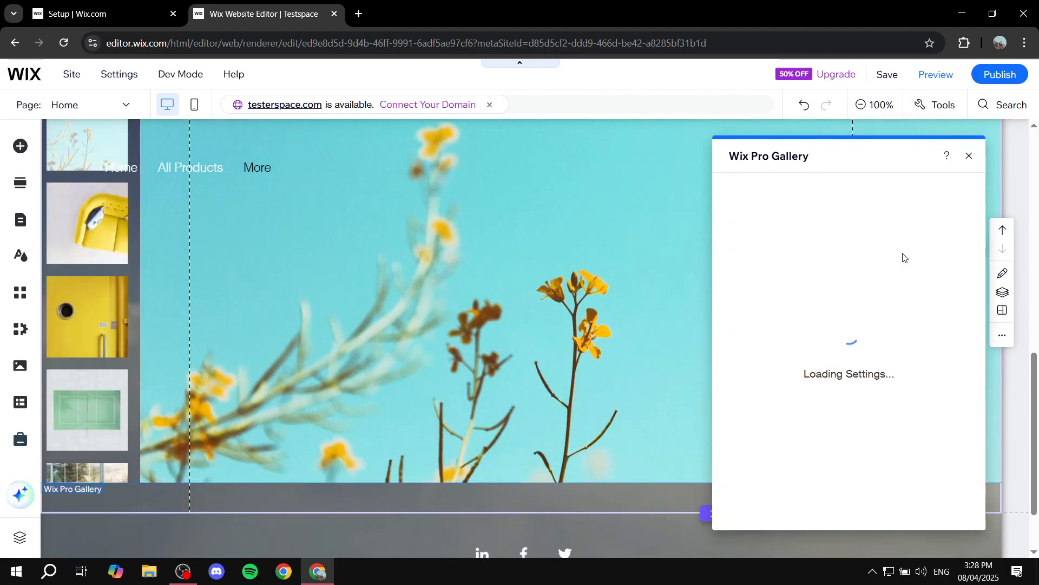
drag(860, 153, 481, 152)
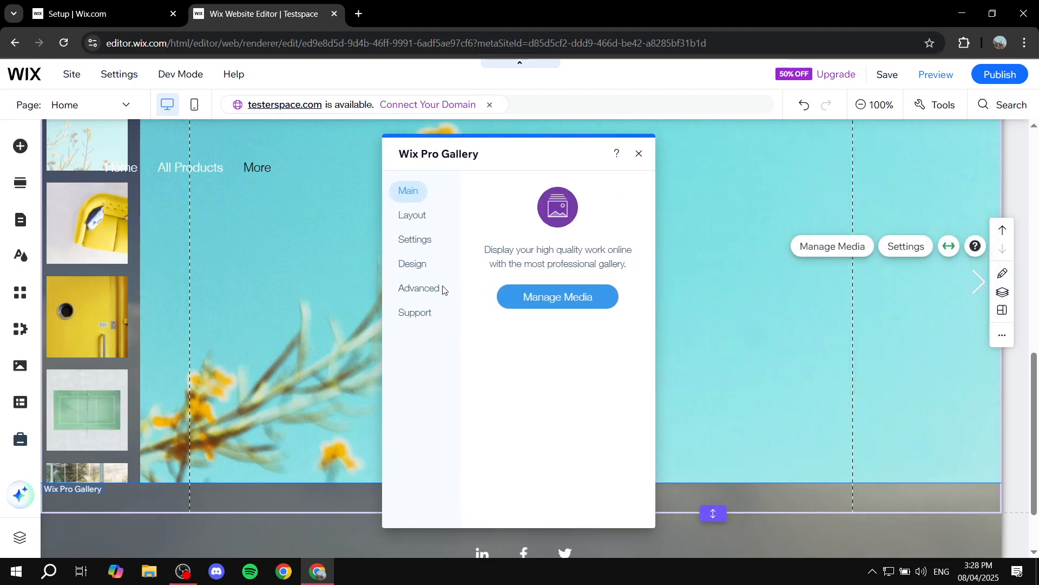
Step: Give the navigation arrows the bold arrow style under Design > Navigation Arrows
click(413, 264)
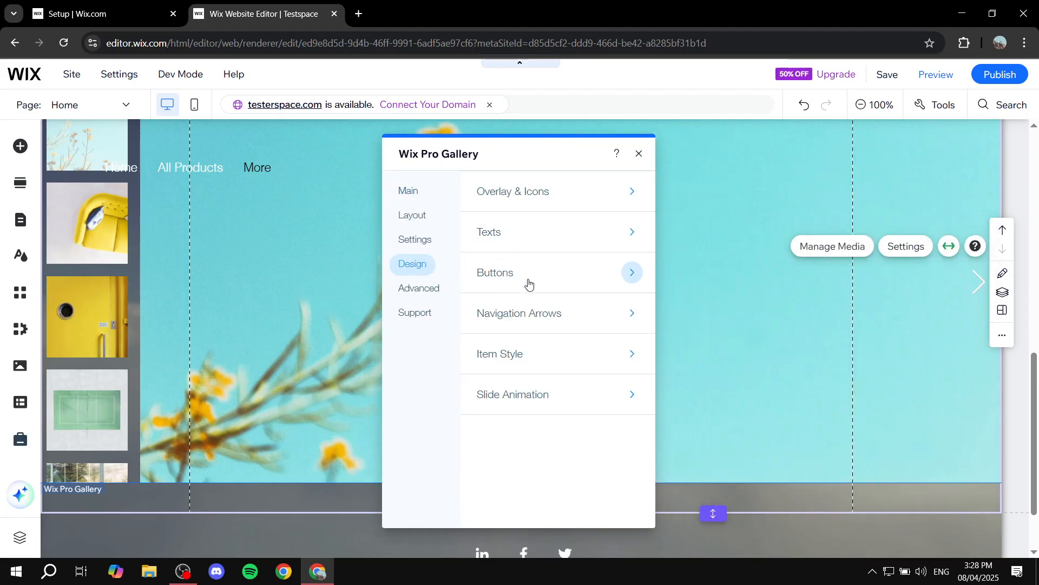
click(558, 318)
click(534, 341)
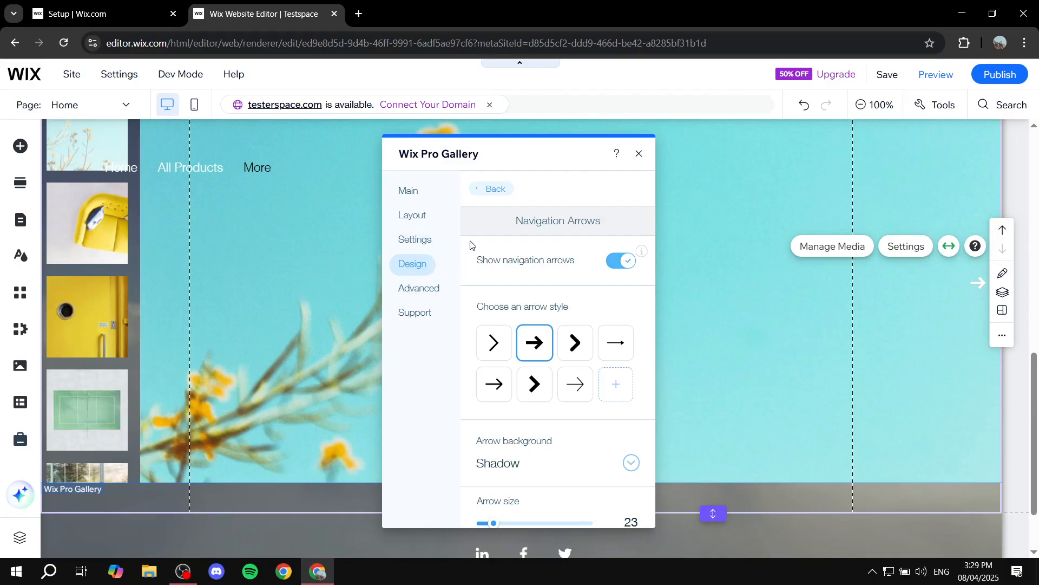
click(492, 190)
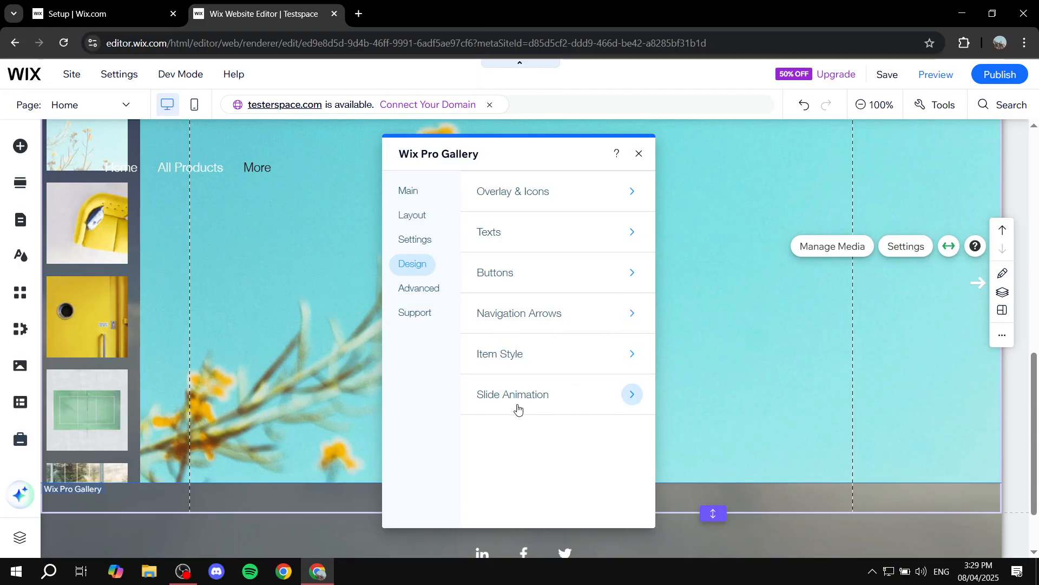
Step: Review the Advanced tab's Video, General and Image settings, then close the gallery panel
click(424, 294)
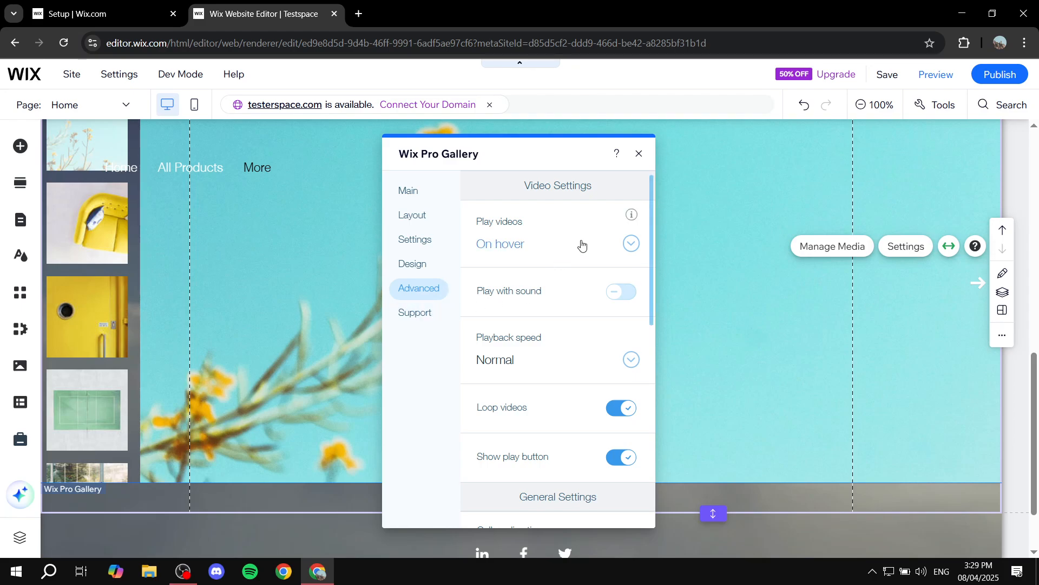
scroll(595, 292, down, 8)
scroll(568, 309, up, 8)
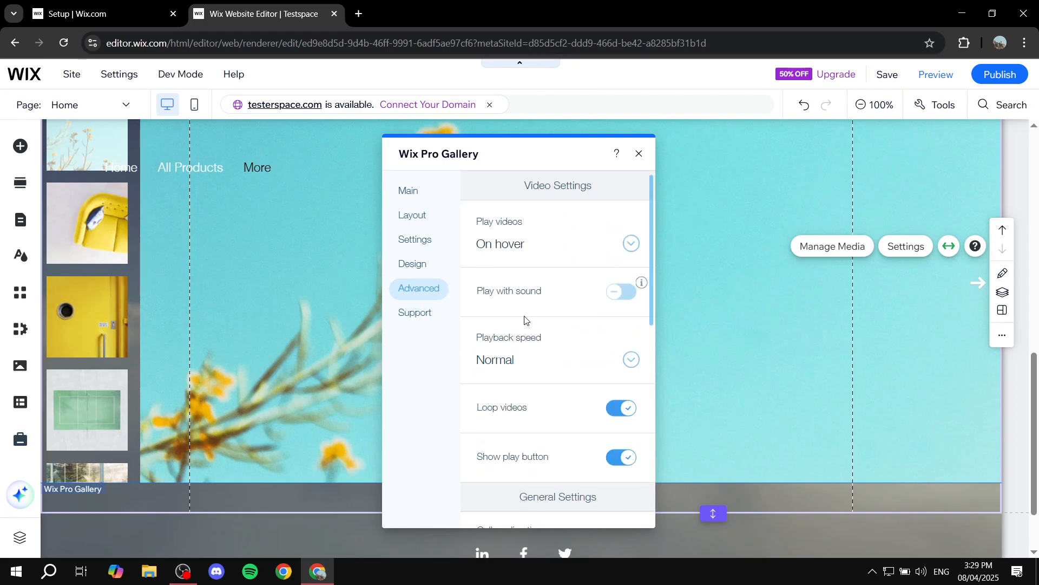
scroll(544, 336, down, 6)
scroll(560, 344, up, 5)
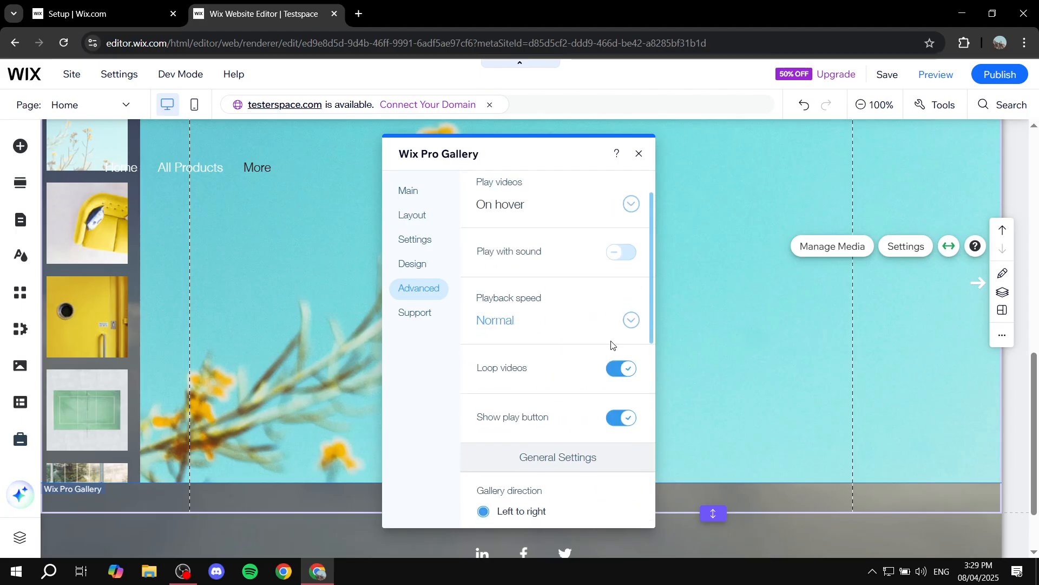
scroll(596, 351, down, 5)
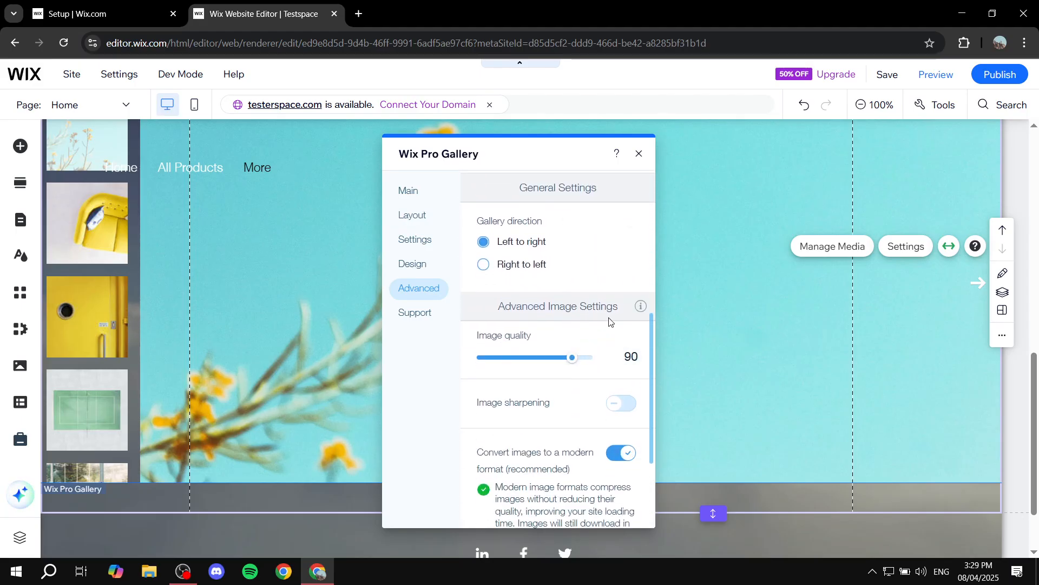
scroll(590, 314, up, 6)
scroll(565, 309, up, 5)
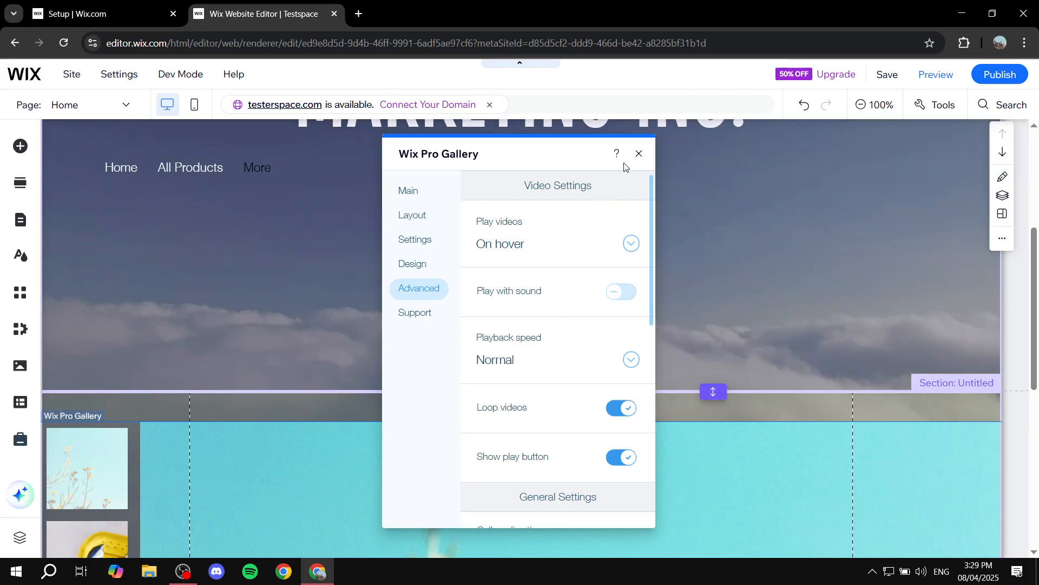
click(640, 155)
scroll(627, 332, down, 6)
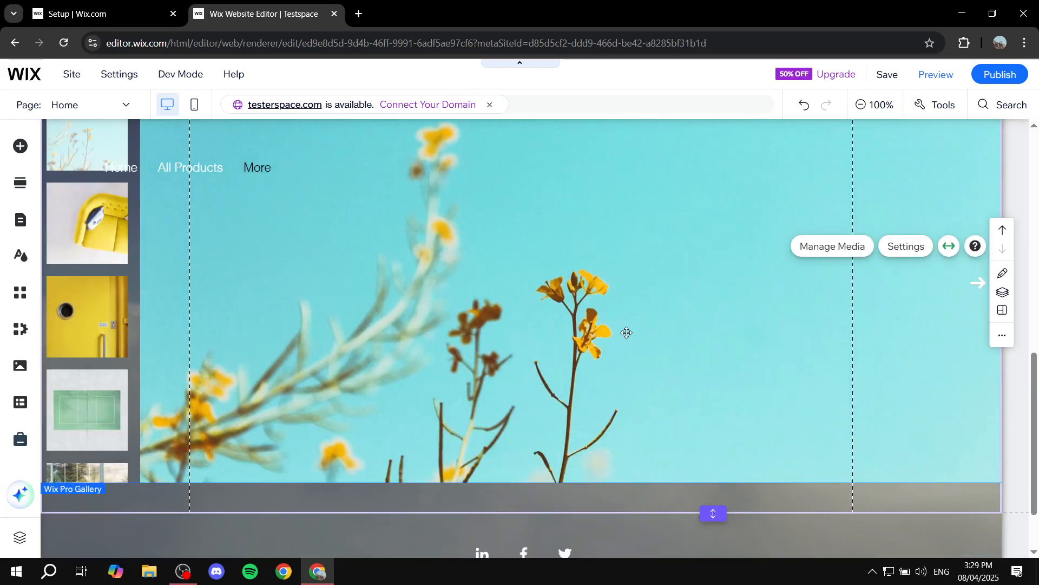